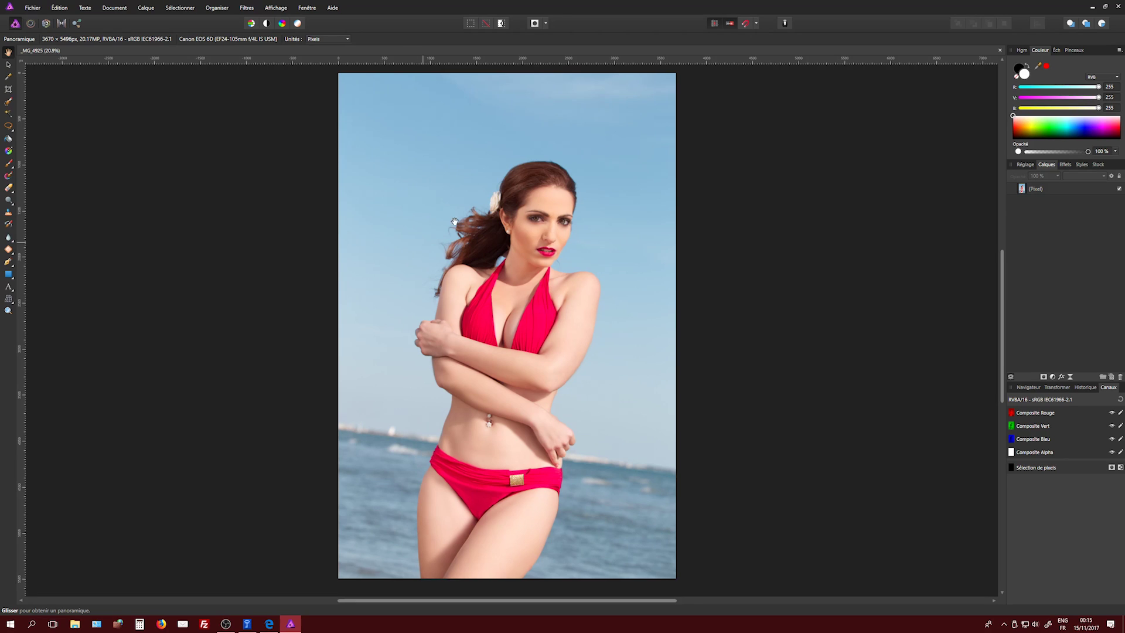
# Add a TSI (hue/saturation/lightness) adjustment layer above the photo and place its settings dialog beside the image.
pyautogui.click(1024, 165)
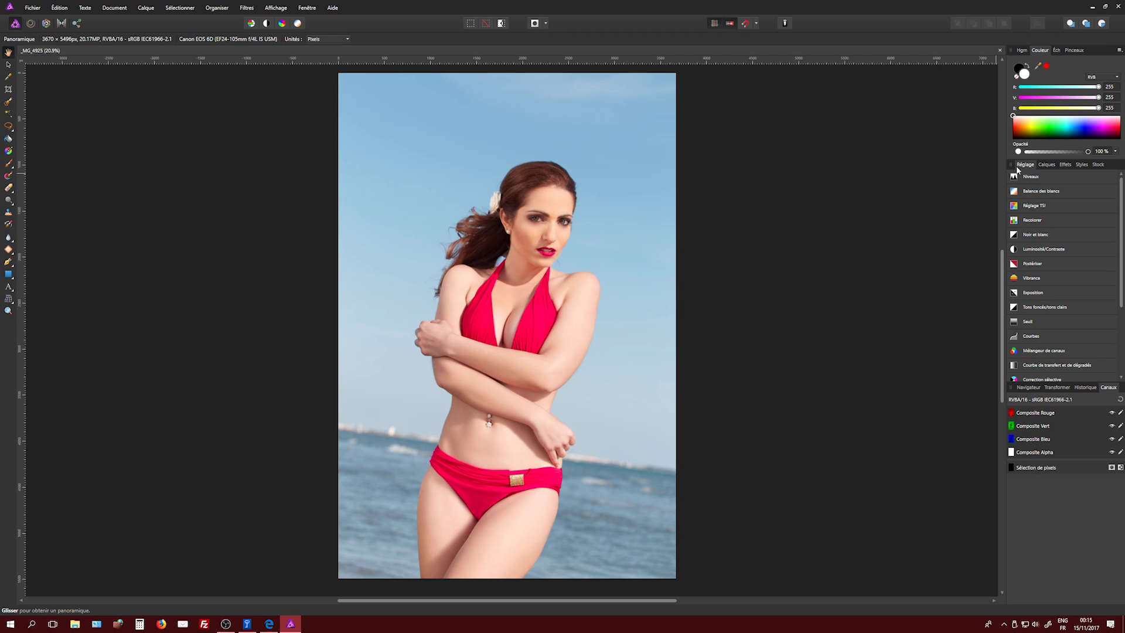
pyautogui.click(1033, 206)
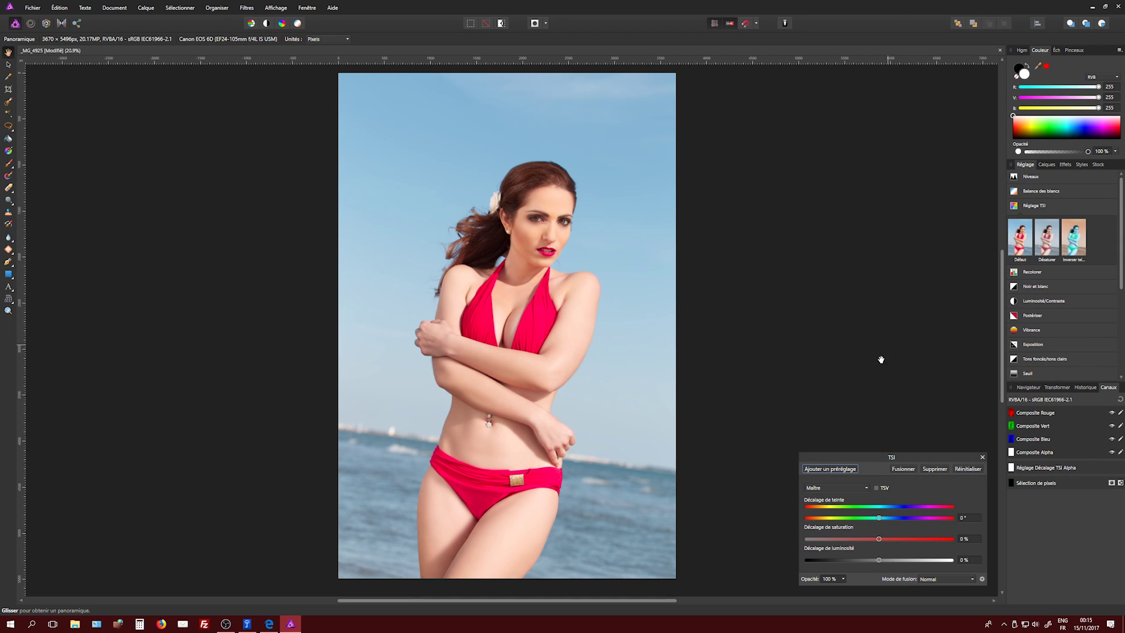
pyautogui.moveTo(885, 458); pyautogui.dragTo(772, 178)
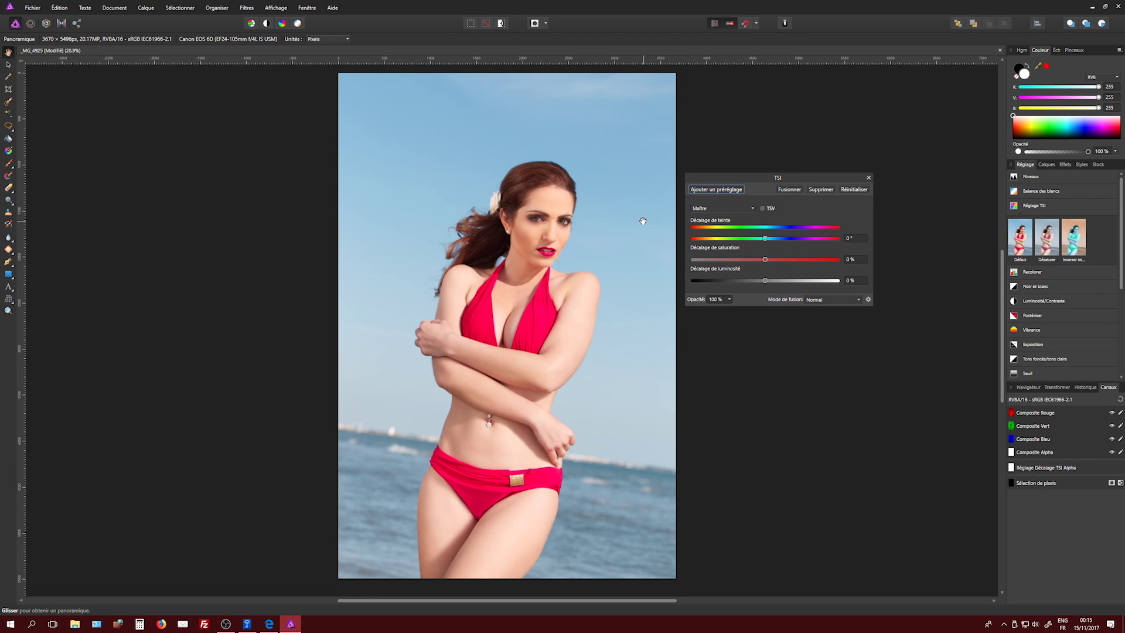
# Set the saturation shift of both the Bleus and the Cyans channels to 100%.
pyautogui.click(737, 208)
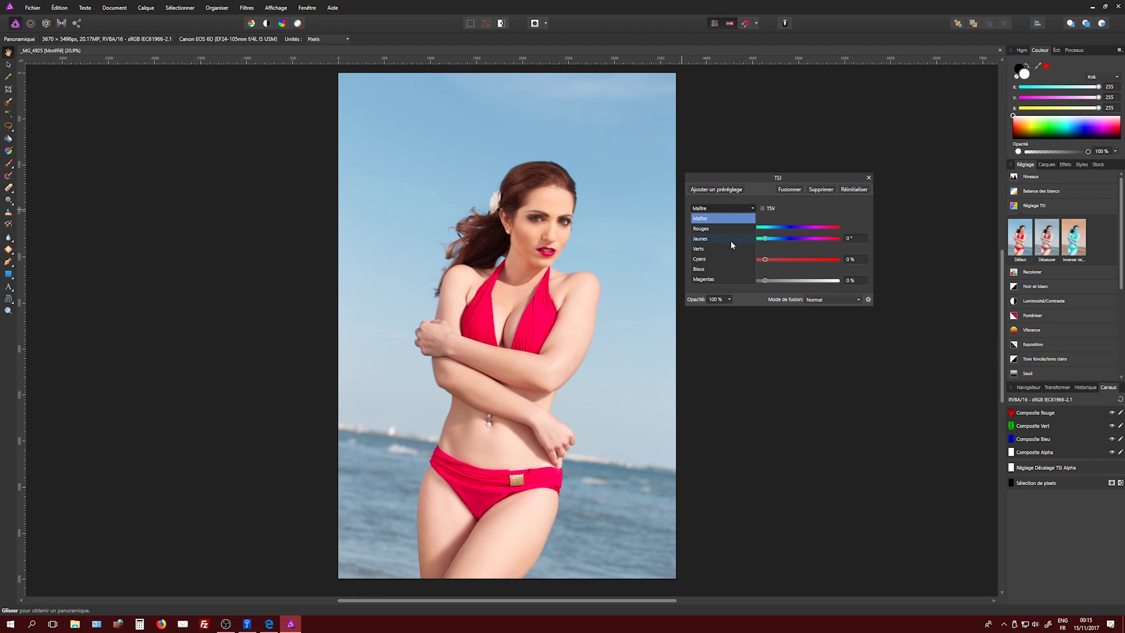
pyautogui.click(722, 269)
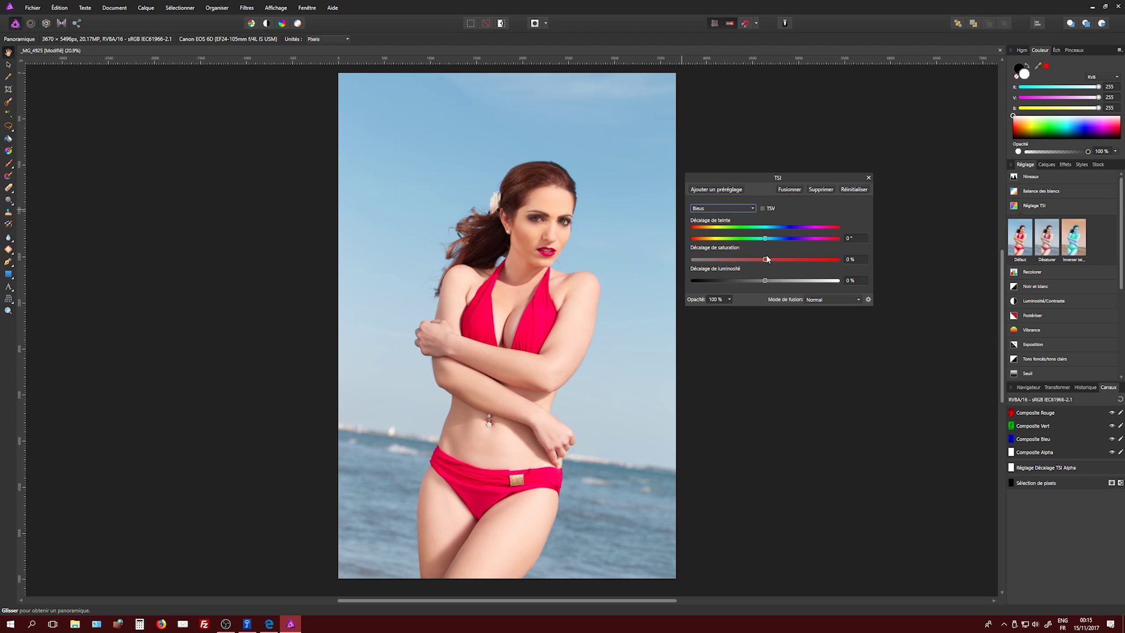
pyautogui.moveTo(766, 259); pyautogui.dragTo(844, 263)
pyautogui.click(752, 209)
pyautogui.click(734, 258)
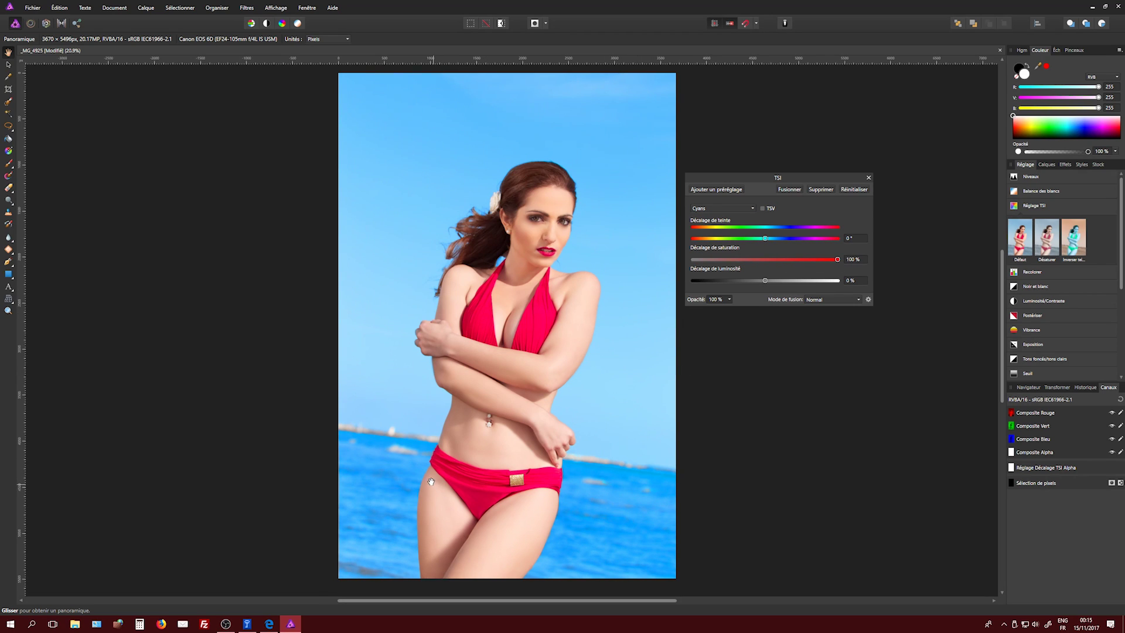
pyautogui.scroll(2, 391, 467)
pyautogui.scroll(-3, 394, 462)
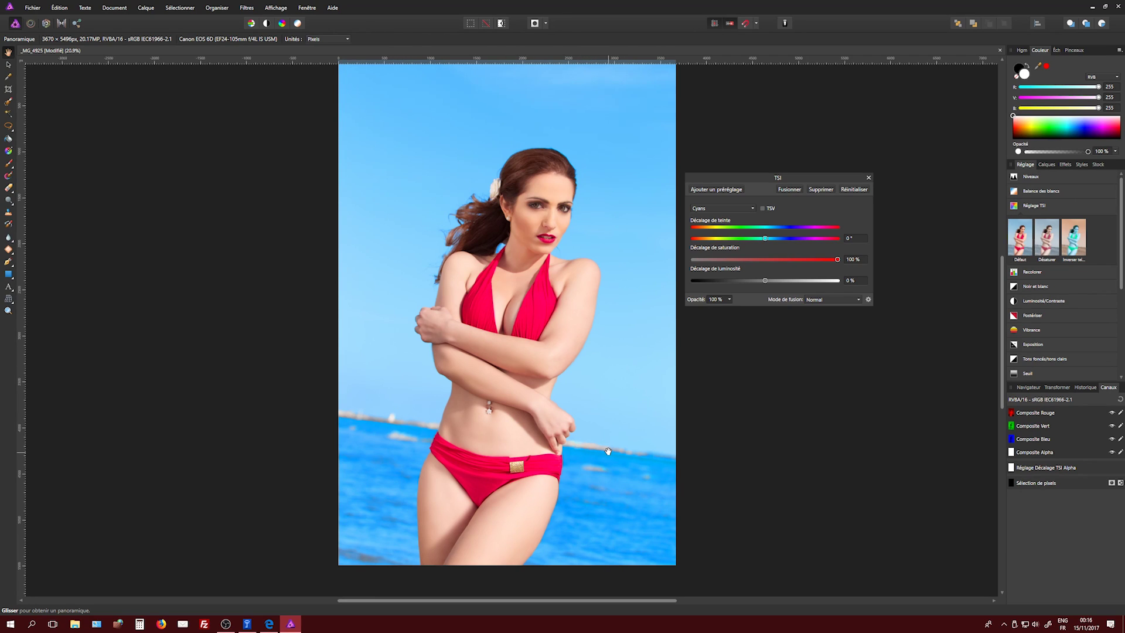
# Lower the Cyans saturation to roughly half and set the Bleus saturation shift to 54%.
pyautogui.moveTo(837, 259); pyautogui.dragTo(803, 260)
pyautogui.click(741, 209)
pyautogui.click(717, 269)
# Compare the photo with and without the TSI adjustment layer, and close the adjustment's settings.
pyautogui.click(1046, 165)
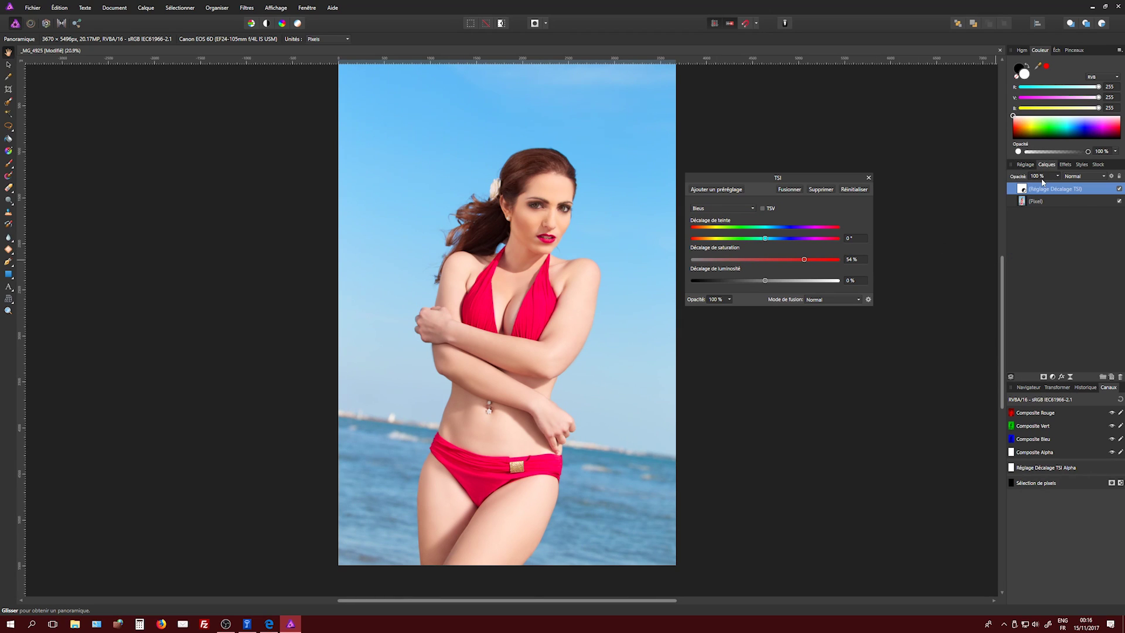
pyautogui.click(1119, 189)
pyautogui.click(1119, 189)
pyautogui.click(1118, 189)
pyautogui.click(1118, 189)
pyautogui.click(1119, 188)
pyautogui.click(1119, 189)
pyautogui.click(868, 177)
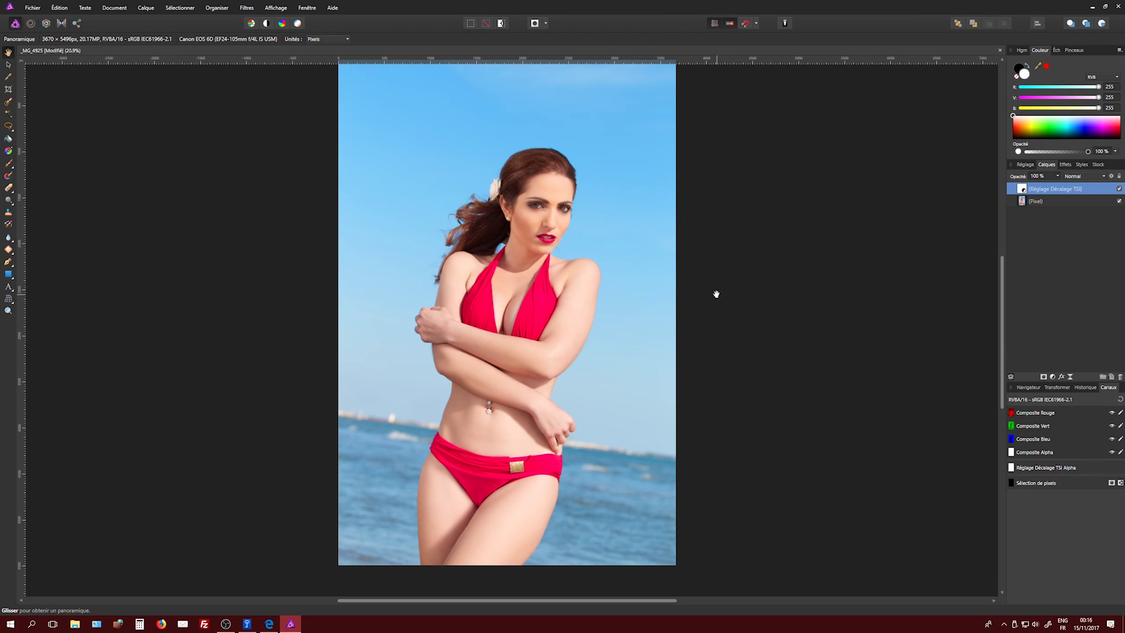
# Rename the TSI adjustment layer as Ciel / Mer.
pyautogui.click(1058, 190)
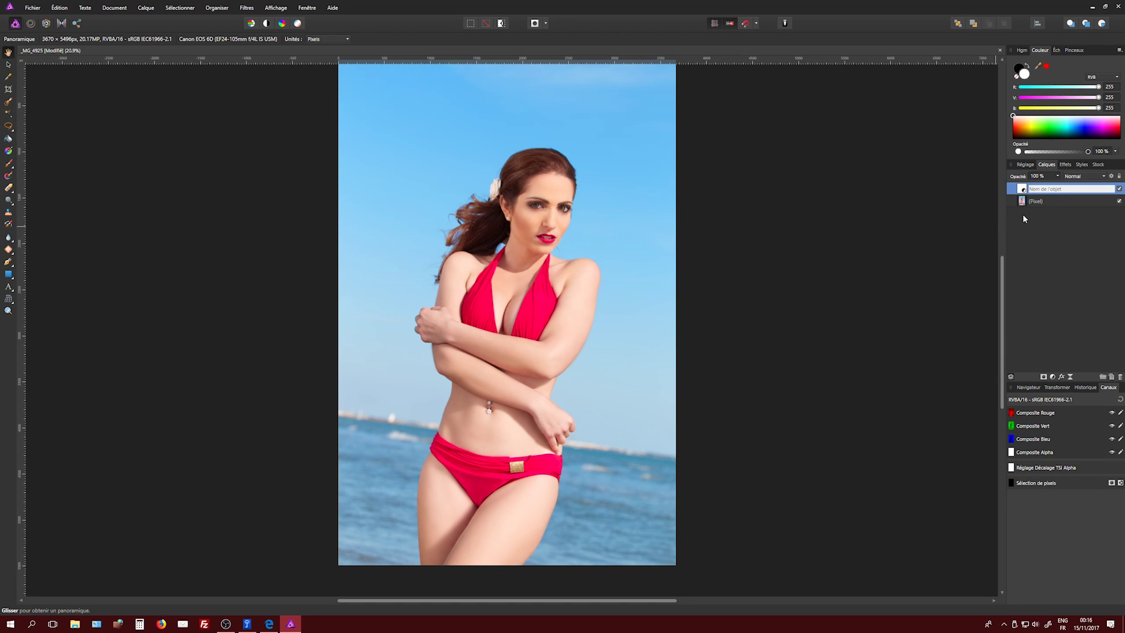
pyautogui.write('Ciel / Mer')
pyautogui.press('Return')
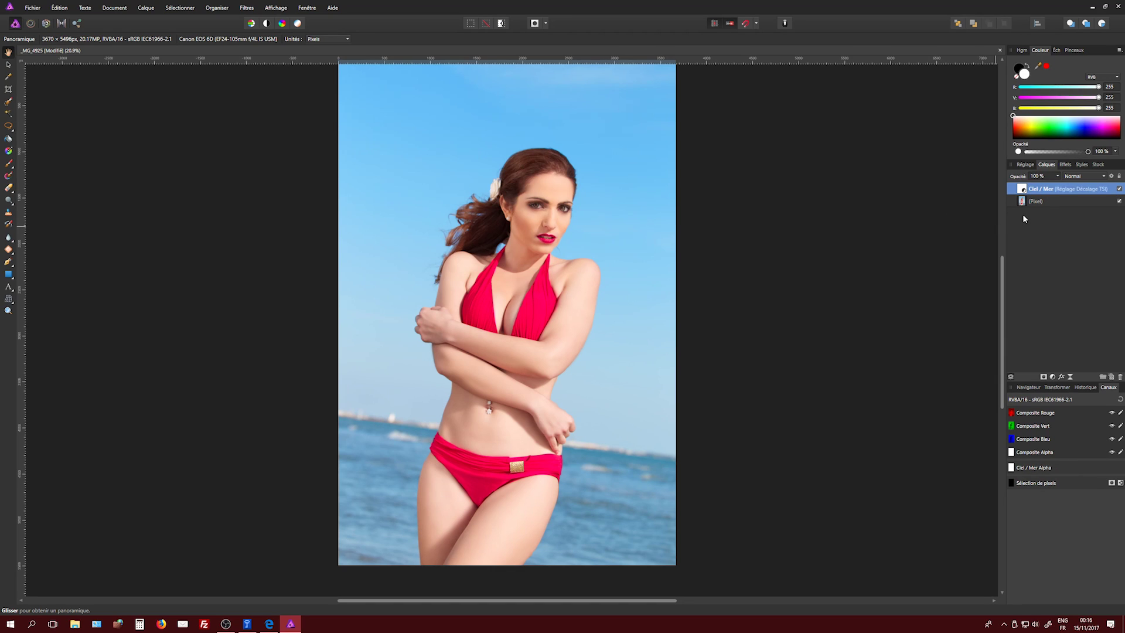
# Duplicate the Ciel / Mer adjustment layer and rename the upper copy as Teinte BIKINI.
pyautogui.hotkey('ctrl', 'j')
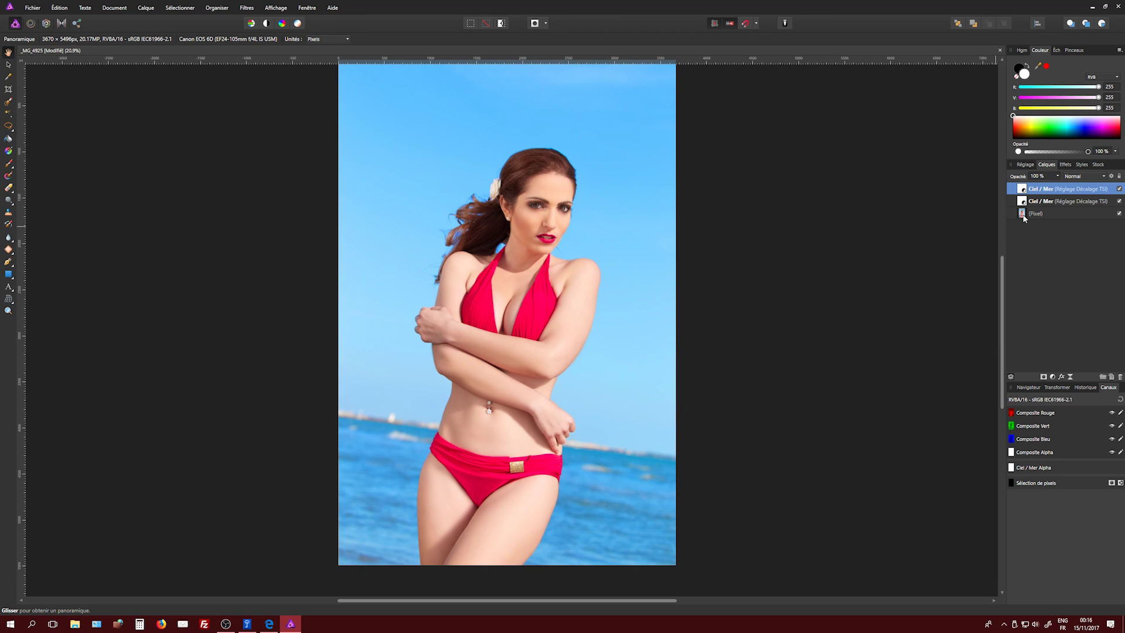
pyautogui.doubleClick(1050, 191)
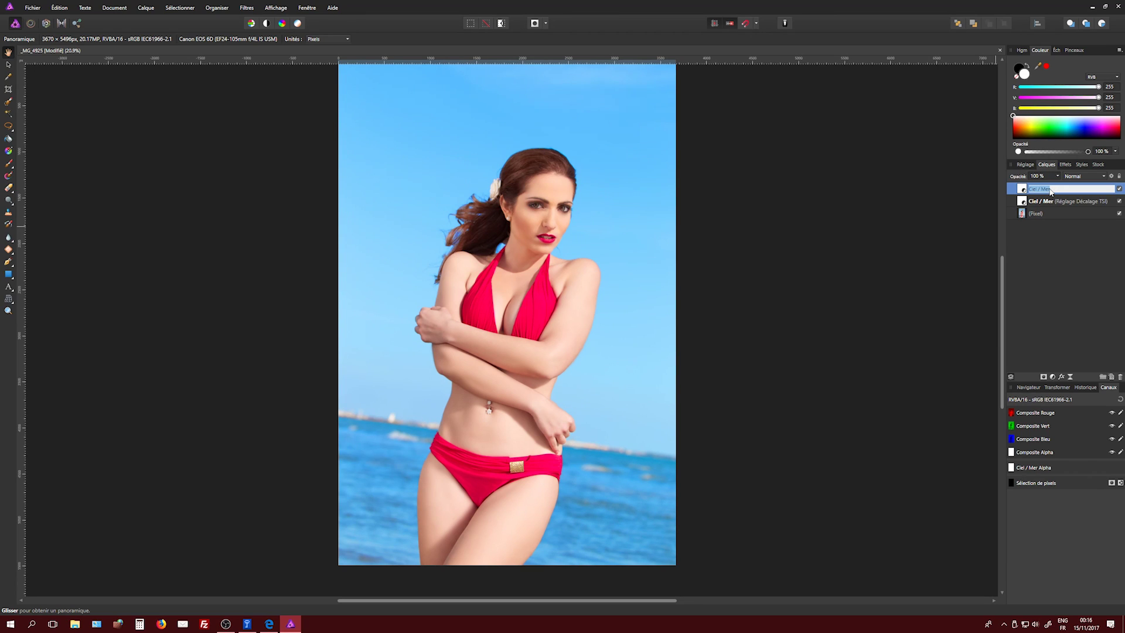
pyautogui.write('Teinte BIKINI')
pyautogui.press('Return')
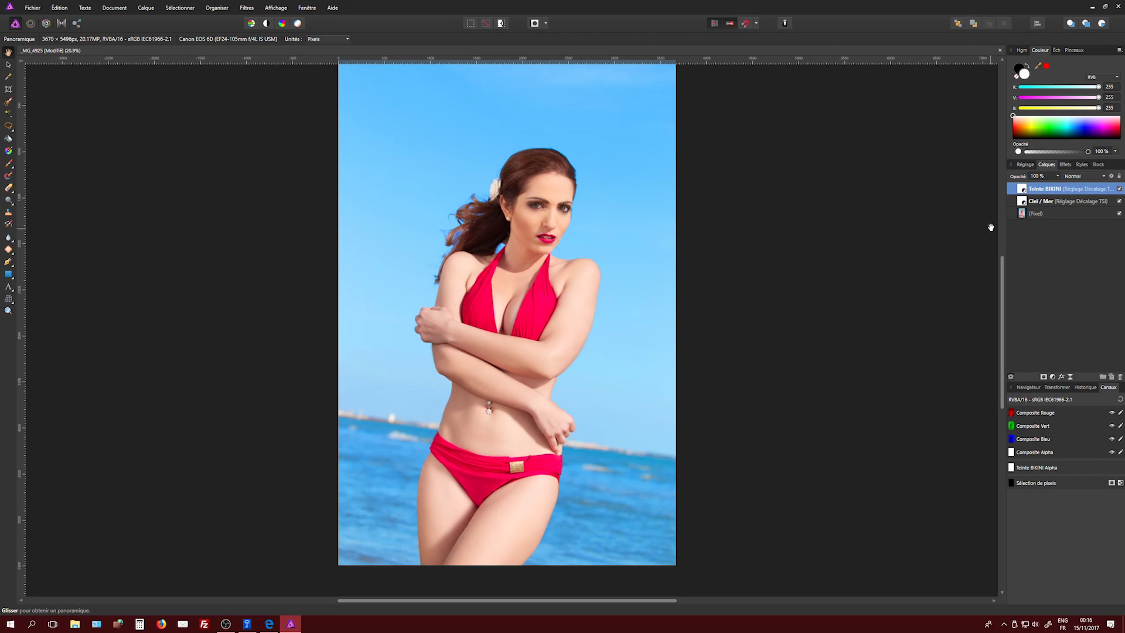
# Reset the Teinte BIKINI adjustment's settings and try a Rouges hue shift of about 20.7° before setting it back to 0°.
pyautogui.click(1022, 191)
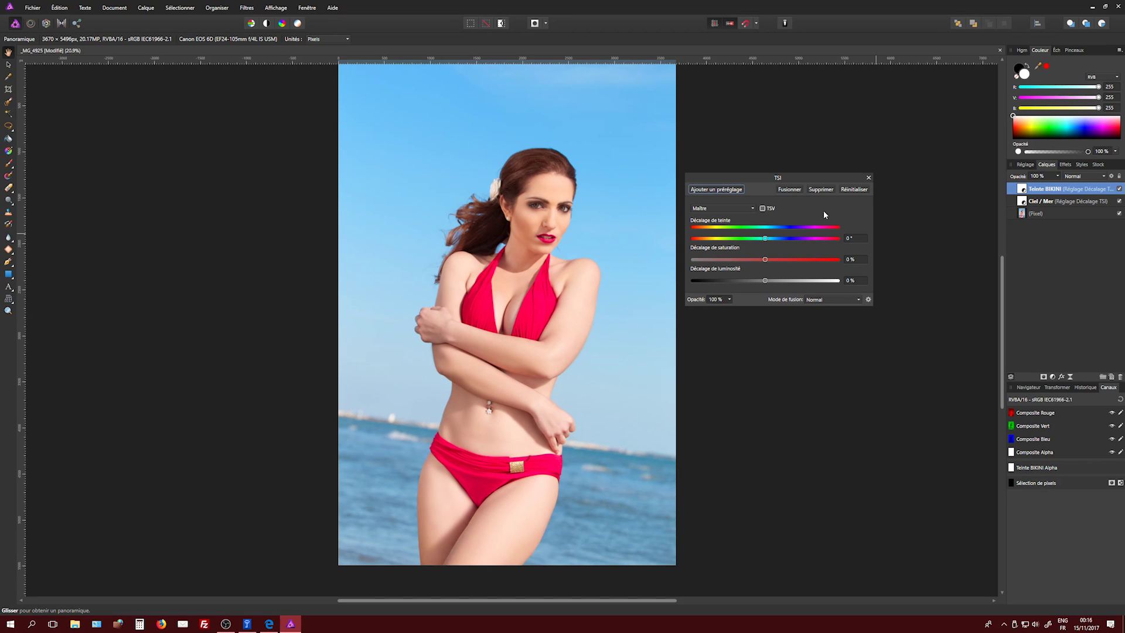
pyautogui.click(746, 208)
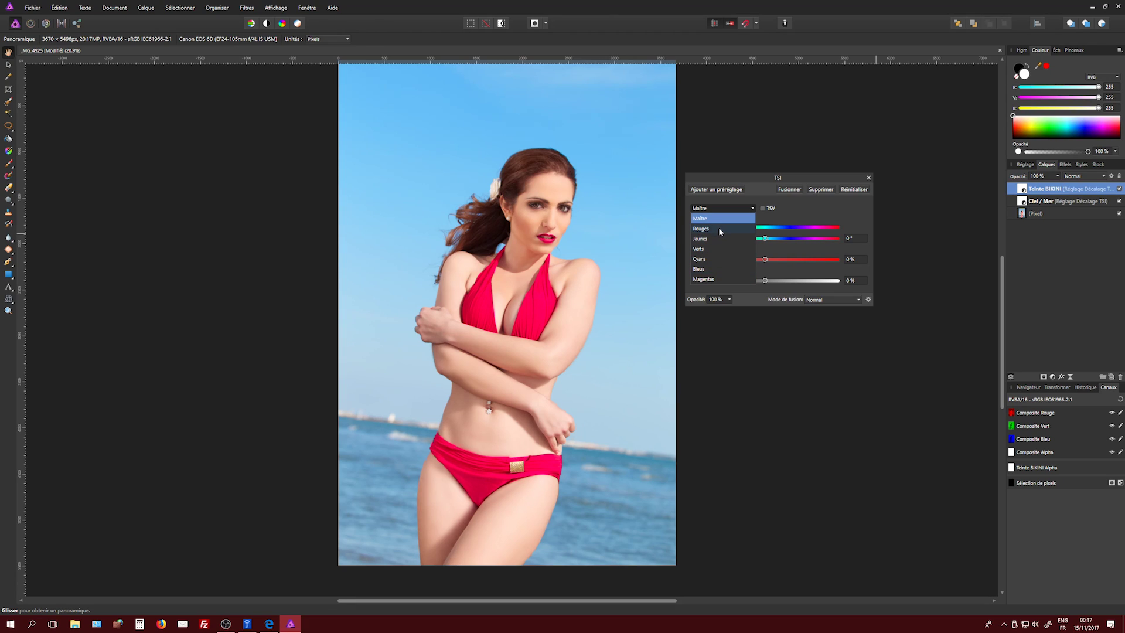
pyautogui.click(702, 228)
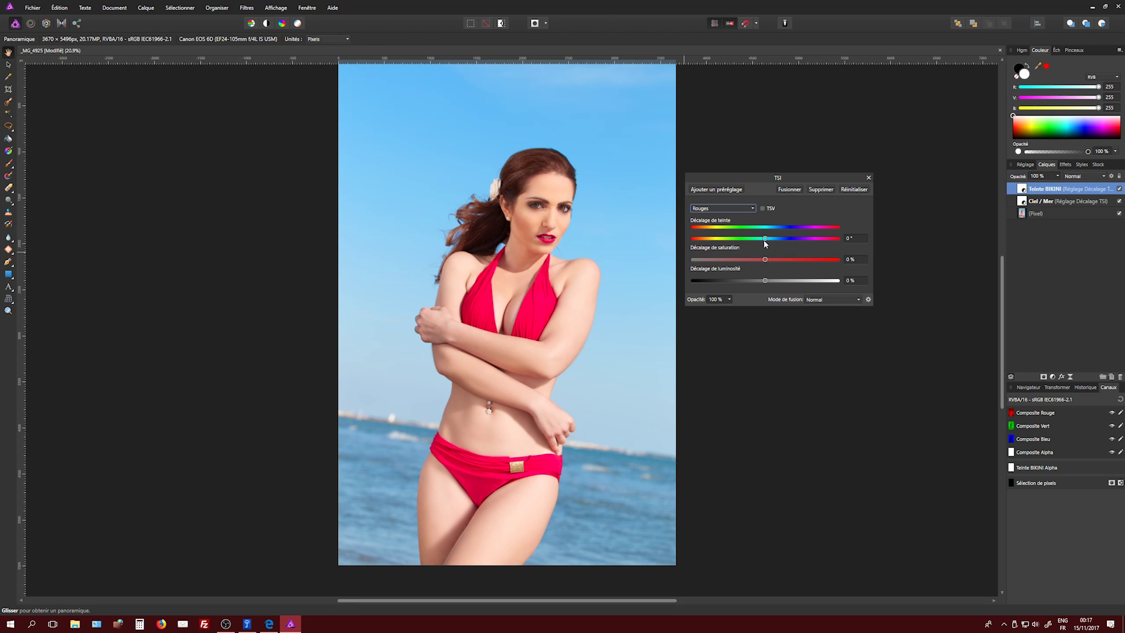
pyautogui.moveTo(765, 239)
pyautogui.mouseDown()
pyautogui.moveTo(735, 240)
pyautogui.moveTo(784, 240)
pyautogui.moveTo(733, 240)
pyautogui.moveTo(774, 240)
pyautogui.mouseUp()
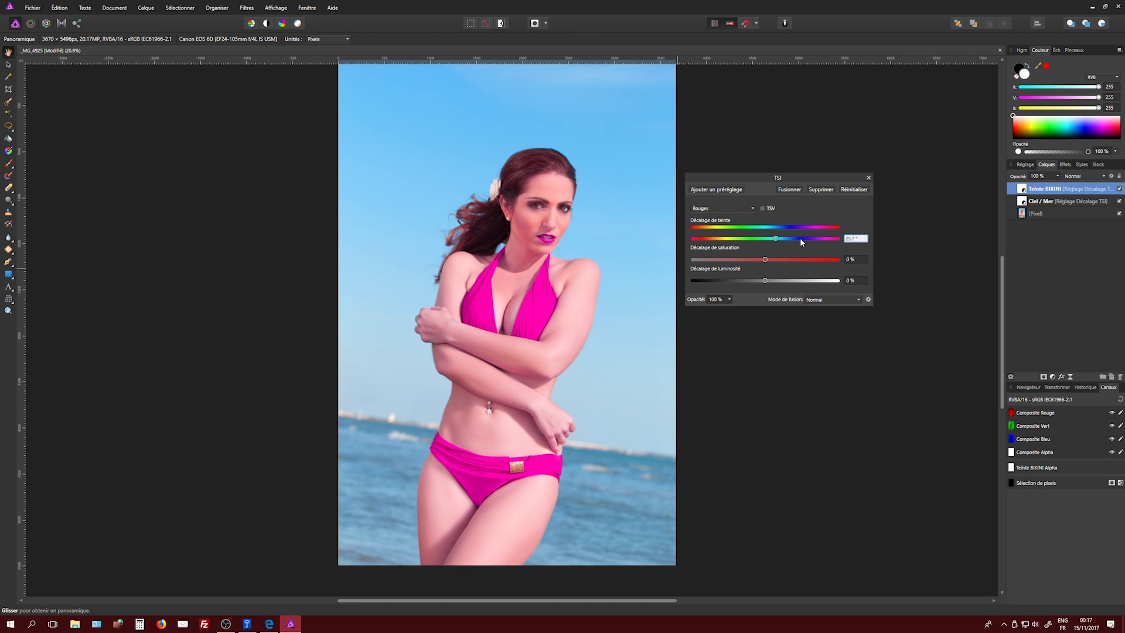
pyautogui.write('0')
pyautogui.press('Return')
# Try a Magentas hue shift of about 33.4° on the Teinte BIKINI adjustment and set it back to 0°.
pyautogui.click(752, 208)
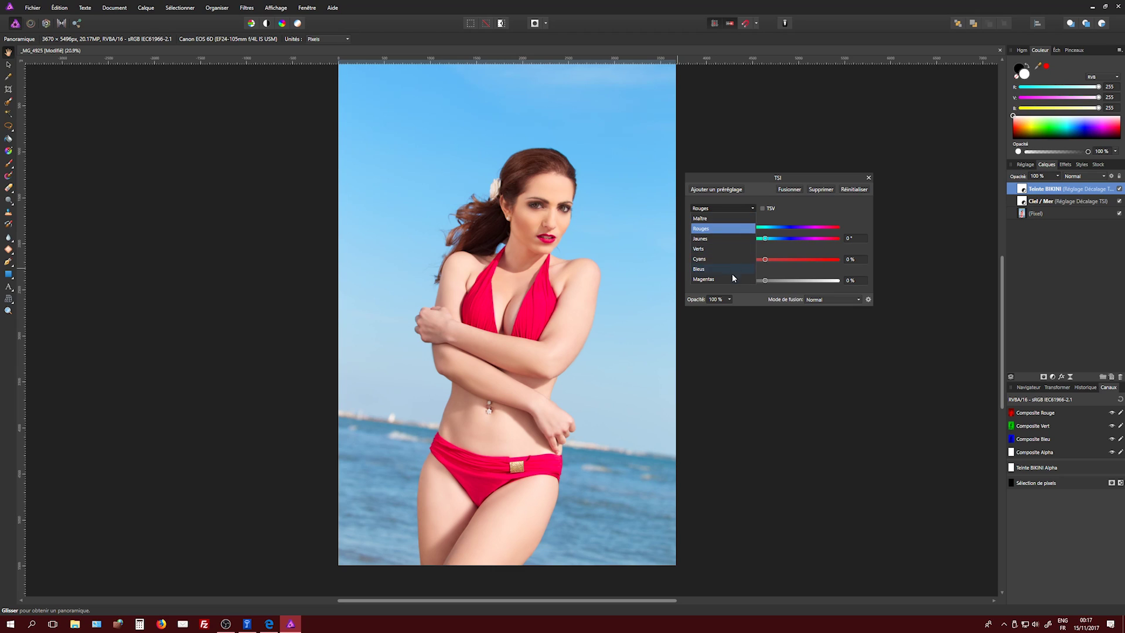
pyautogui.click(730, 276)
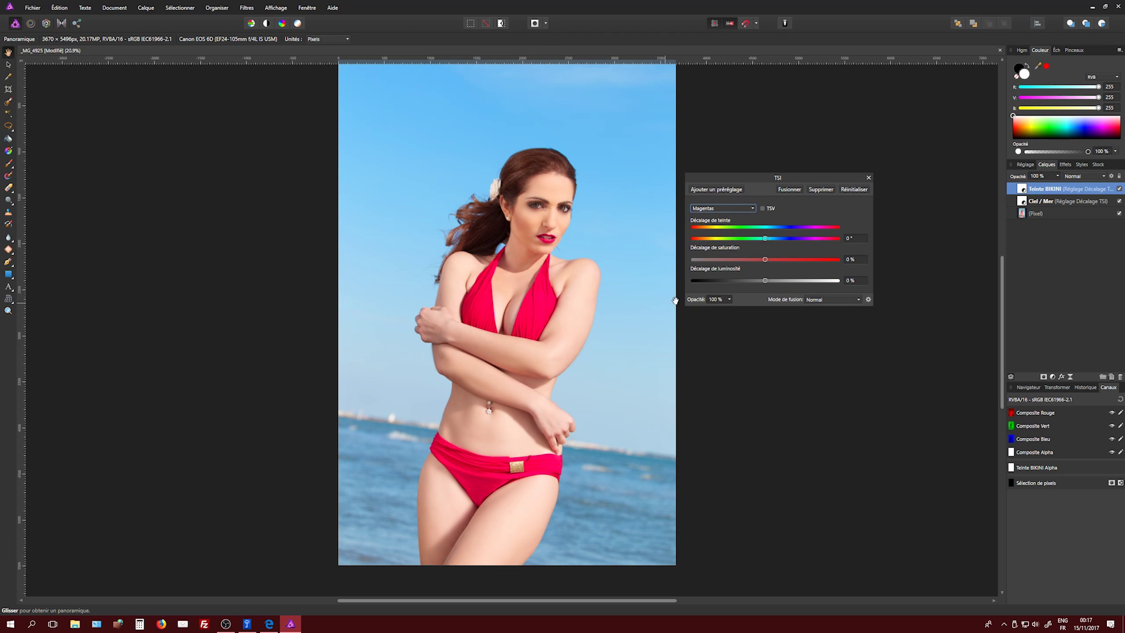
pyautogui.moveTo(765, 238); pyautogui.dragTo(778, 239)
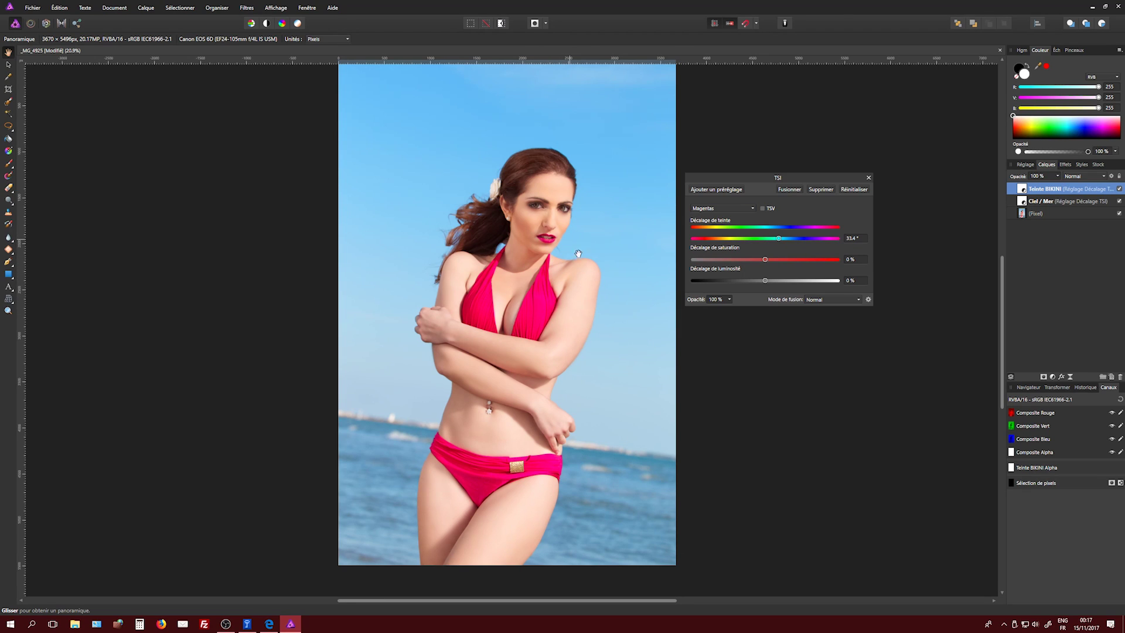
pyautogui.moveTo(780, 238)
pyautogui.mouseDown()
pyautogui.moveTo(704, 241)
pyautogui.moveTo(798, 240)
pyautogui.moveTo(764, 240)
pyautogui.mouseUp()
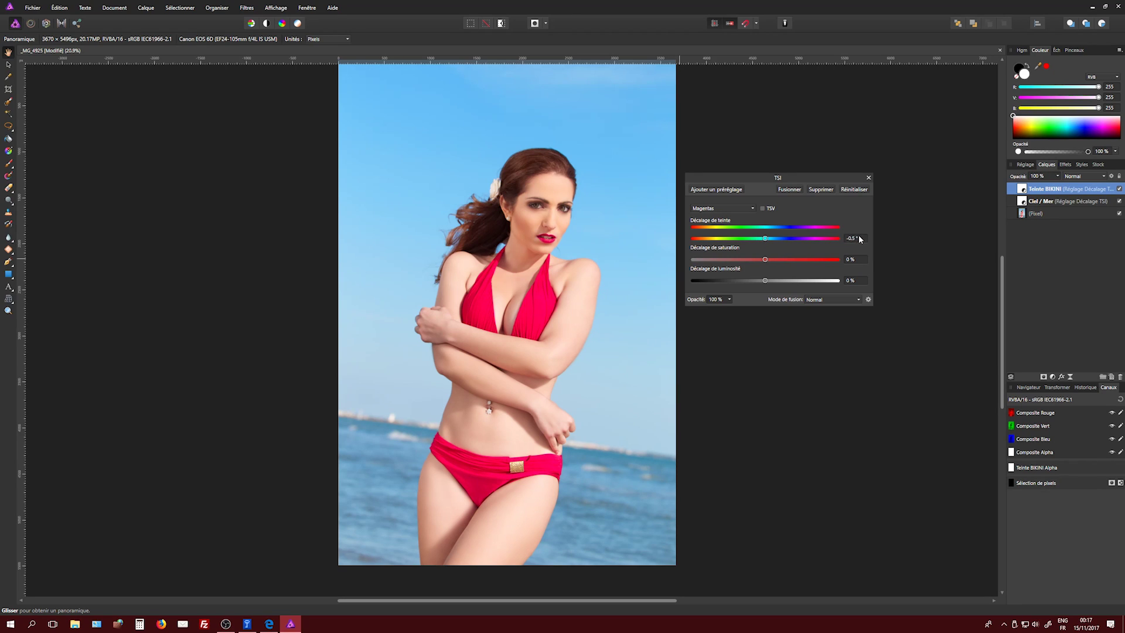
pyautogui.moveTo(859, 238); pyautogui.dragTo(822, 239)
pyautogui.write('0')
pyautogui.press('Return')
# Shift the Maître hue of the Teinte BIKINI adjustment by about 85.9°.
pyautogui.click(752, 209)
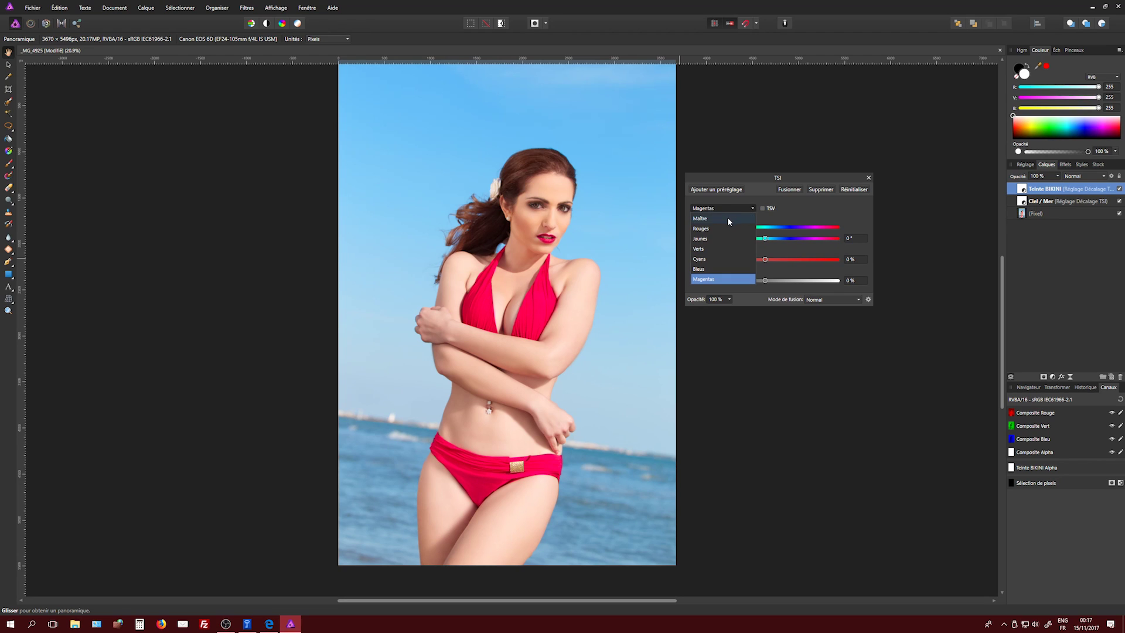
pyautogui.click(729, 220)
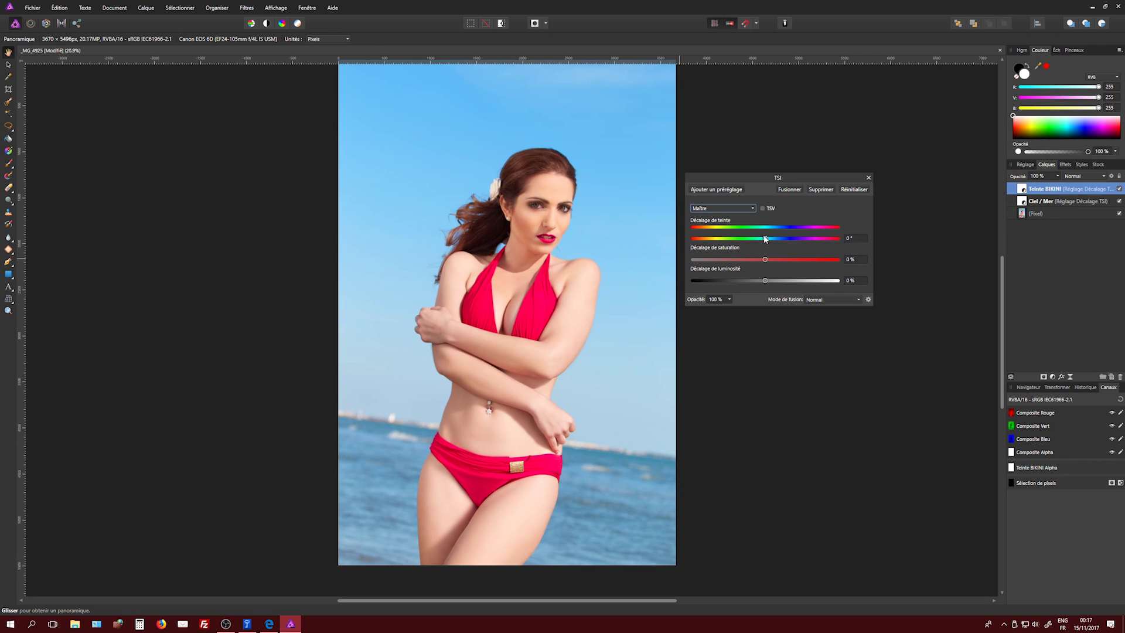
pyautogui.moveTo(764, 237); pyautogui.dragTo(800, 240)
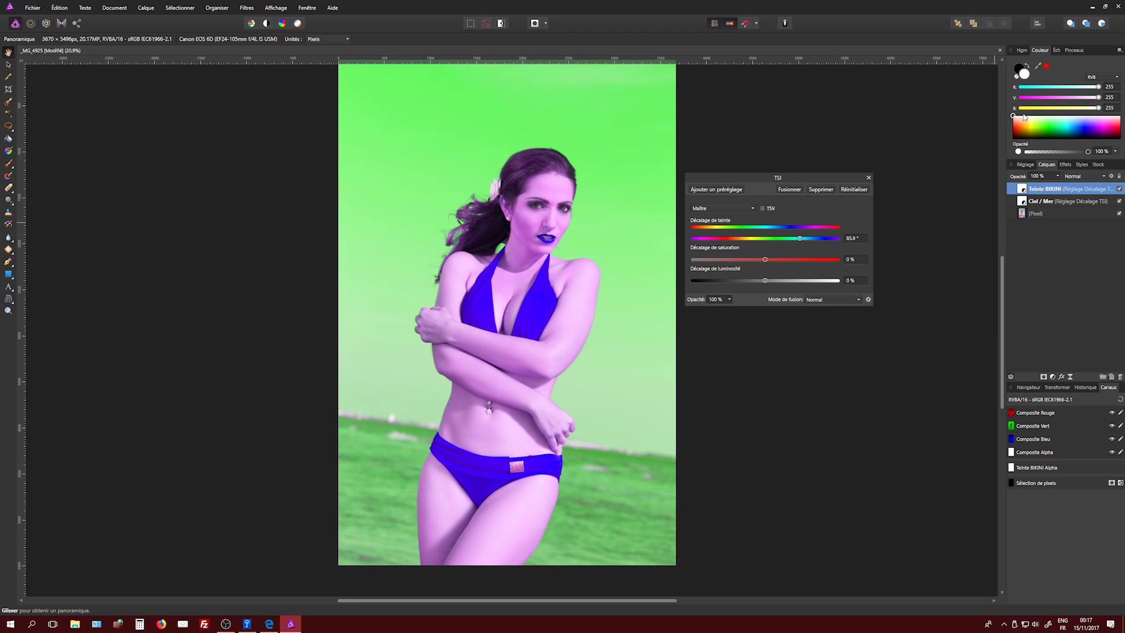
# Paint black with the Brush tool on the Teinte BIKINI mask, over the hair, shoulders, arms and nearby sky.
pyautogui.click(1027, 67)
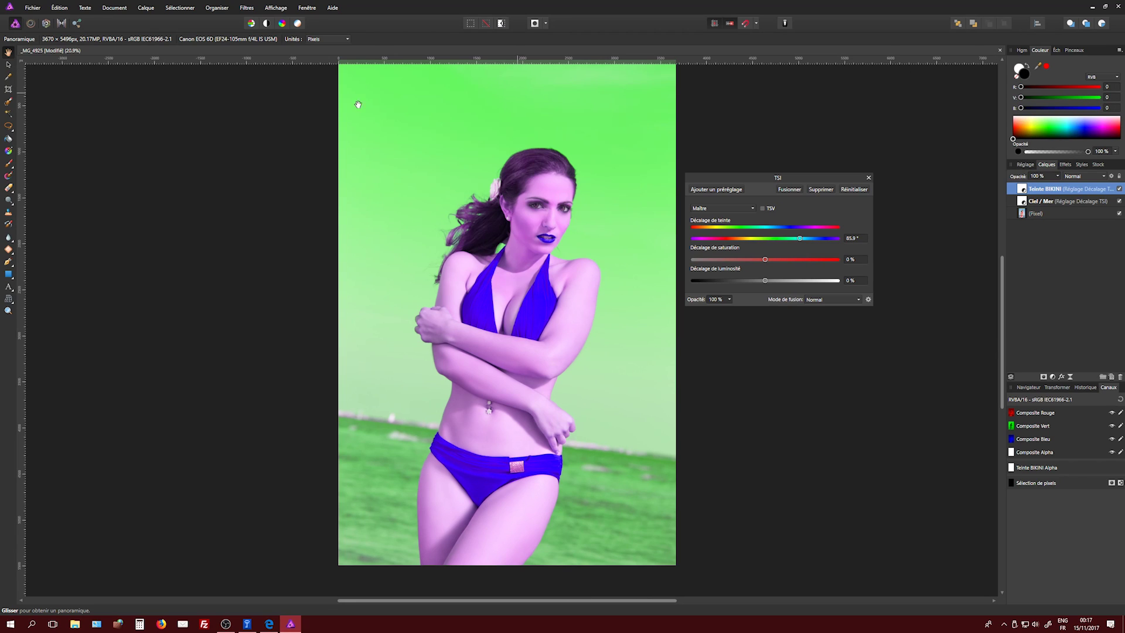
pyautogui.click(12, 166)
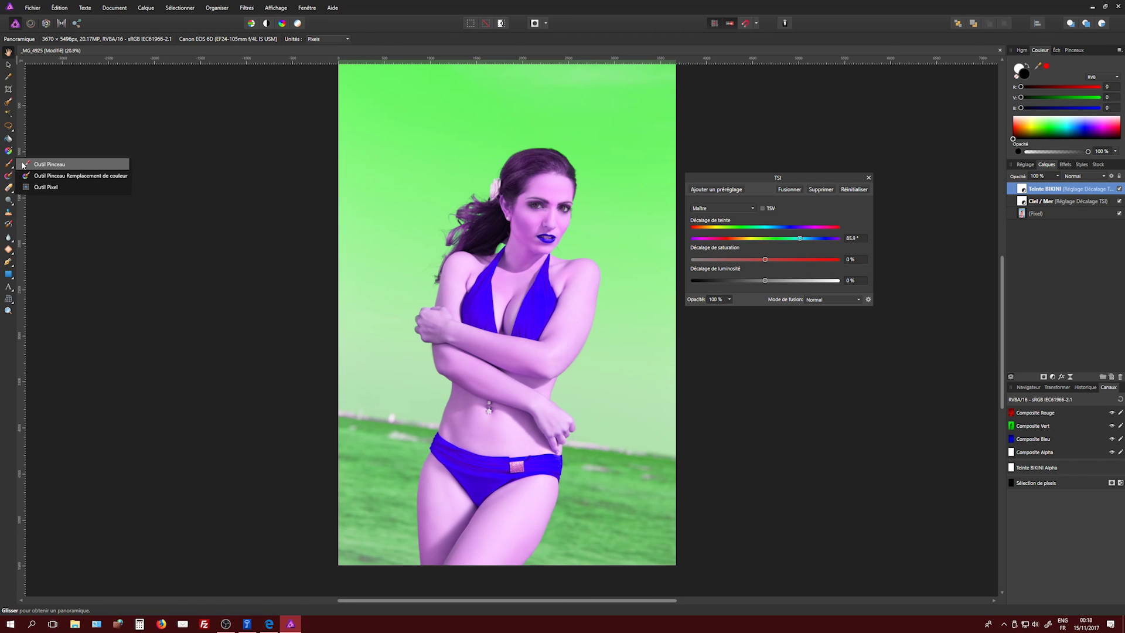
pyautogui.click(47, 164)
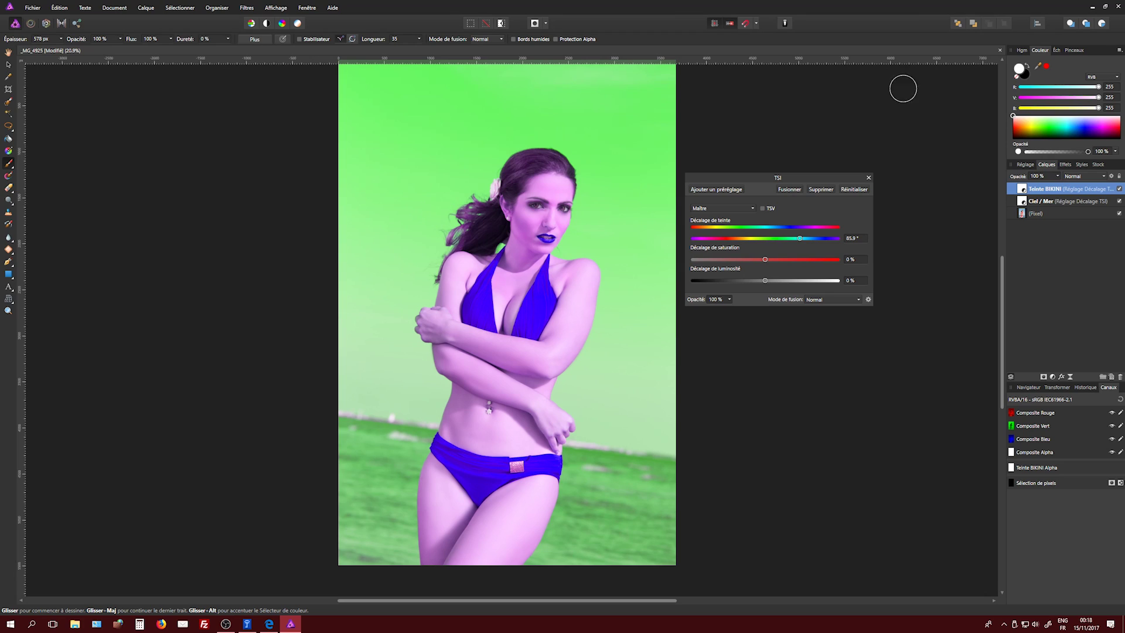
pyautogui.click(1026, 68)
pyautogui.moveTo(450, 192)
pyautogui.mouseDown()
pyautogui.moveTo(415, 237)
pyautogui.moveTo(473, 245)
pyautogui.moveTo(437, 310)
pyautogui.moveTo(456, 281)
pyautogui.moveTo(463, 336)
pyautogui.moveTo(556, 351)
pyautogui.moveTo(574, 328)
pyautogui.moveTo(568, 285)
pyautogui.moveTo(579, 278)
pyautogui.mouseUp()
# Clear the full-image selection, and undo the mask painting and the Maître hue shift.
pyautogui.hotkey('ctrl', 'a')
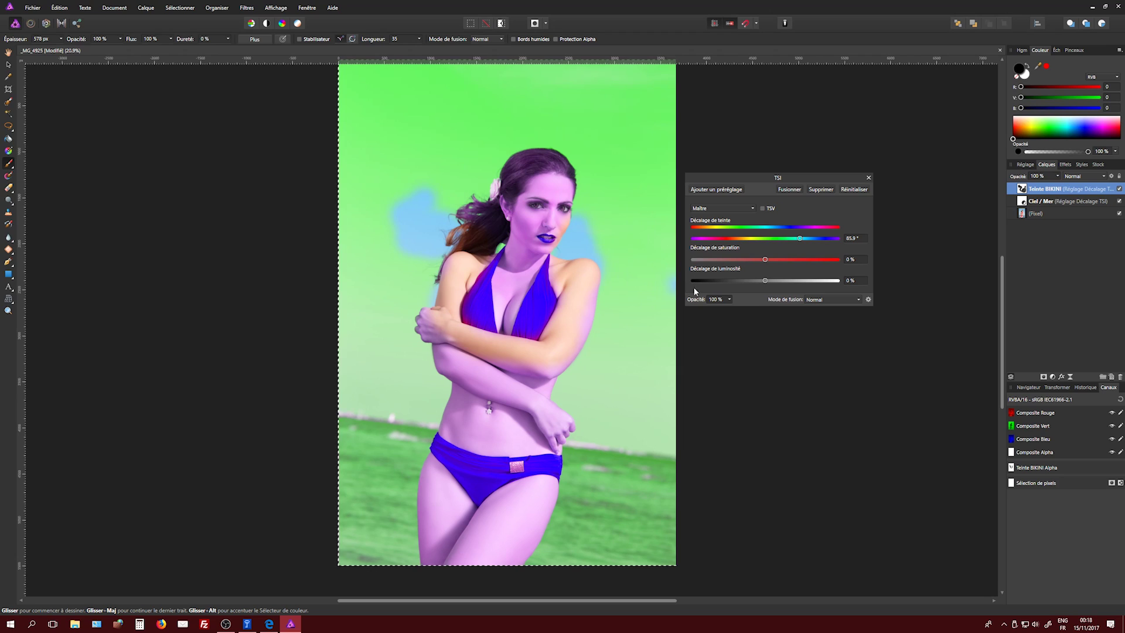
pyautogui.hotkey('ctrl', 'd')
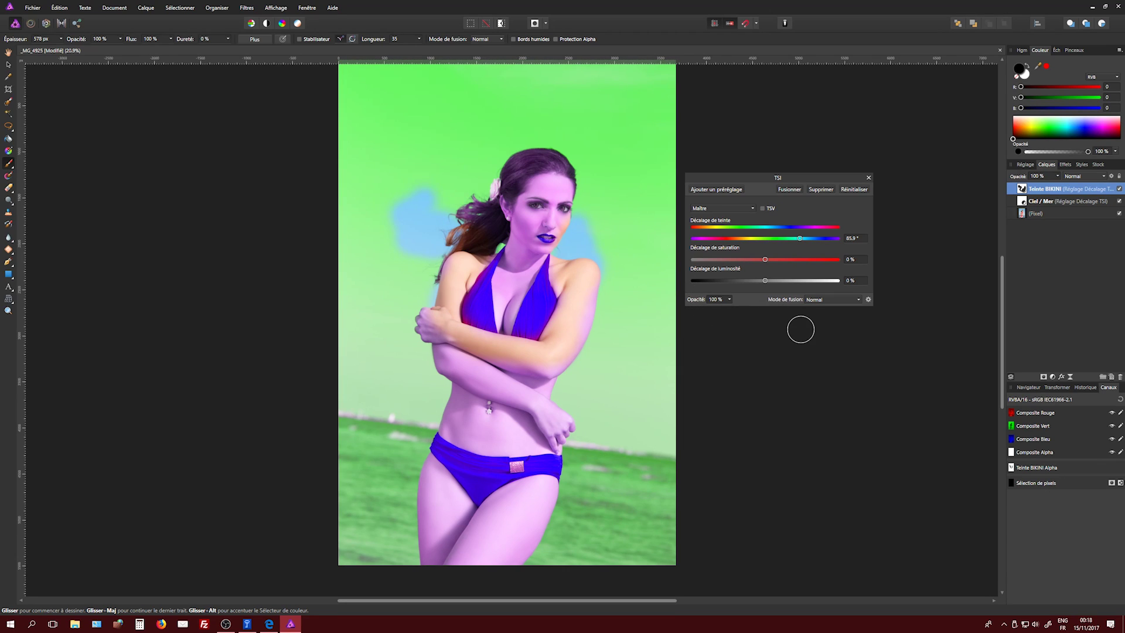
pyautogui.hotkey('ctrl', 'z')
pyautogui.hotkey('ctrl', 'z')
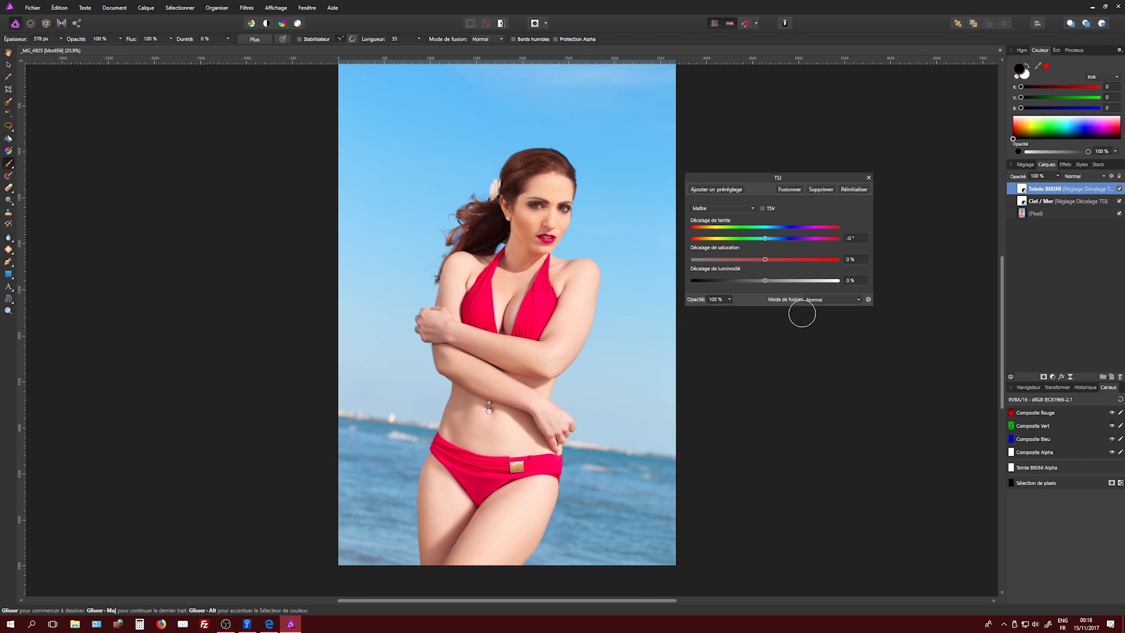
# Set the Magentas hue shift of the Teinte BIKINI adjustment to about 35.6° and close its settings.
pyautogui.click(741, 210)
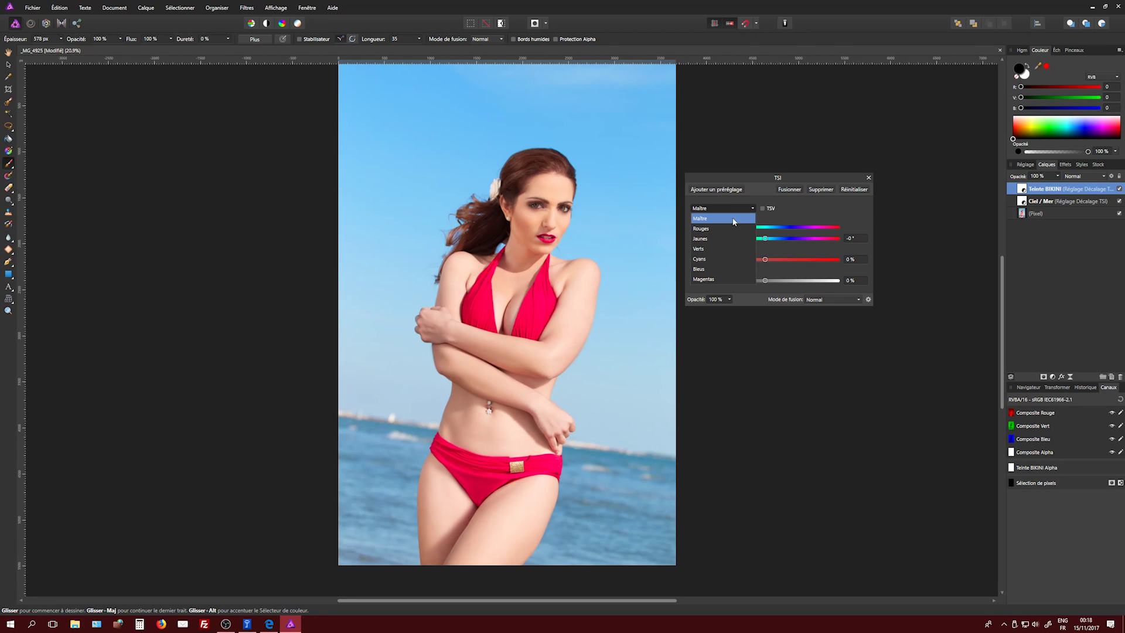
pyautogui.click(723, 280)
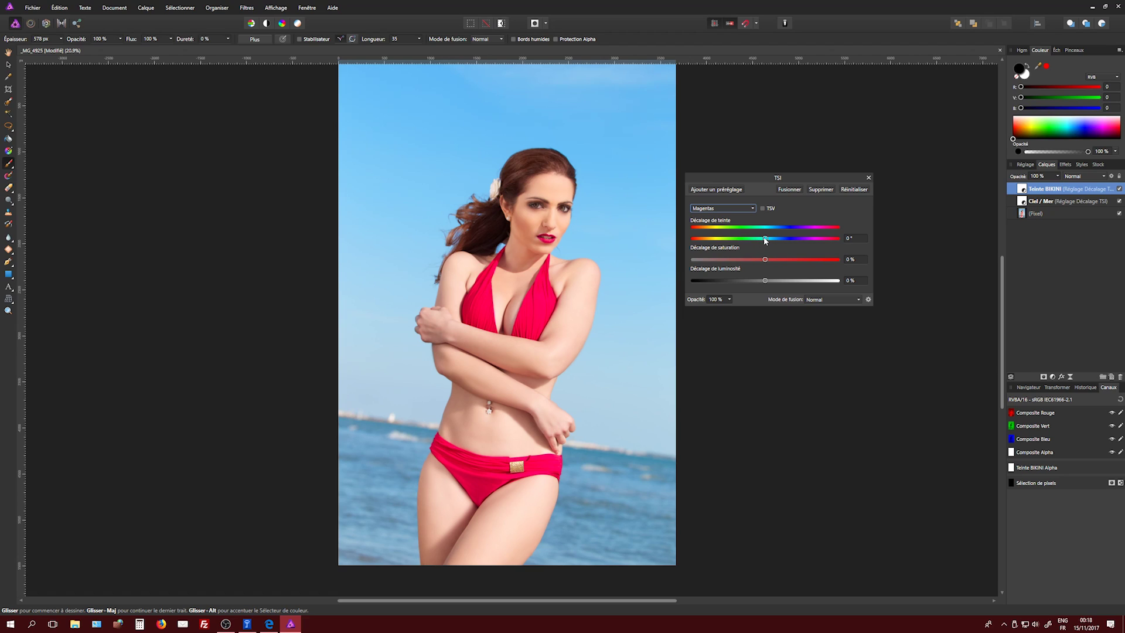
pyautogui.moveTo(765, 240)
pyautogui.mouseDown()
pyautogui.moveTo(789, 242)
pyautogui.moveTo(779, 238)
pyautogui.mouseUp()
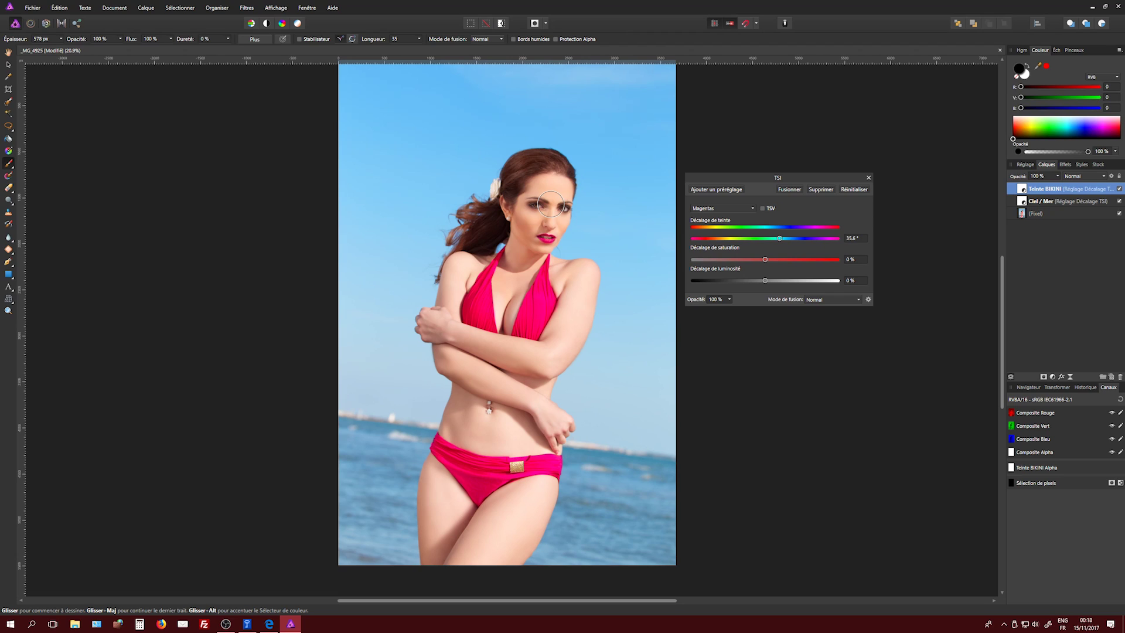
pyautogui.click(868, 179)
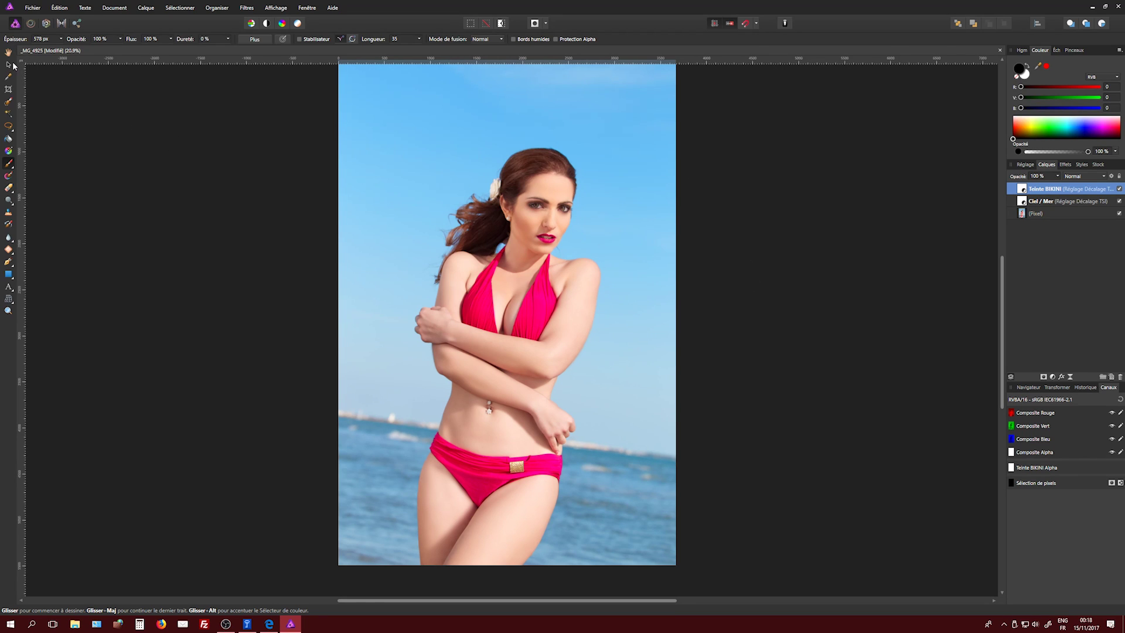
# Try a Balance des blancs adjustment shifted slightly towards blue, compare it with the original, and delete it.
pyautogui.press('x')
pyautogui.press('z')
pyautogui.click(506, 245)
pyautogui.click(554, 261)
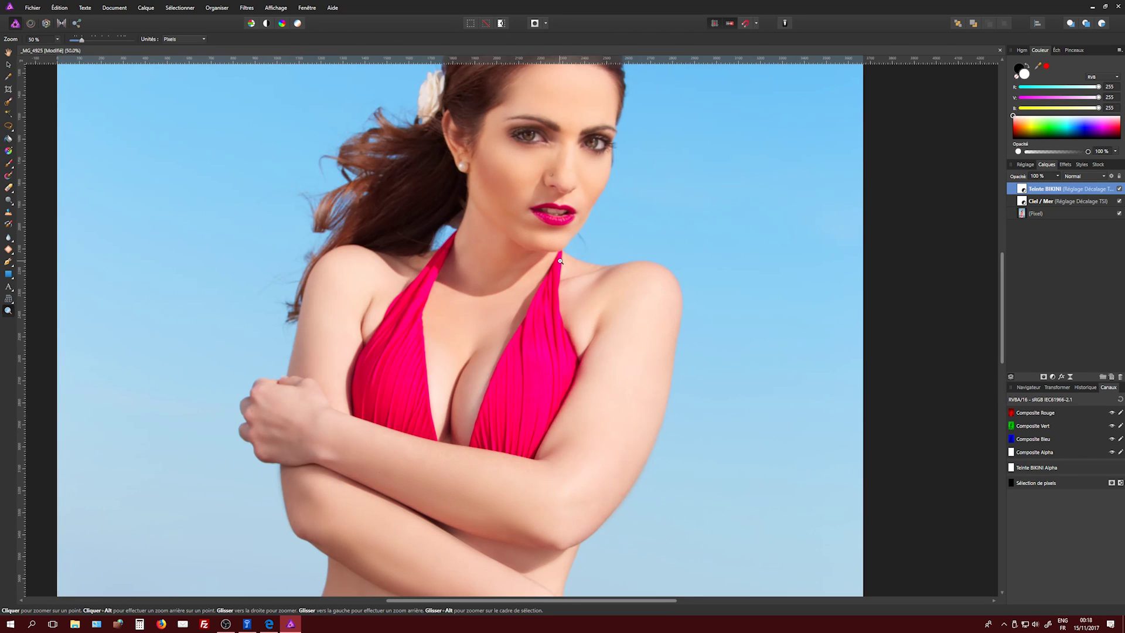
pyautogui.scroll(6, 623, 314)
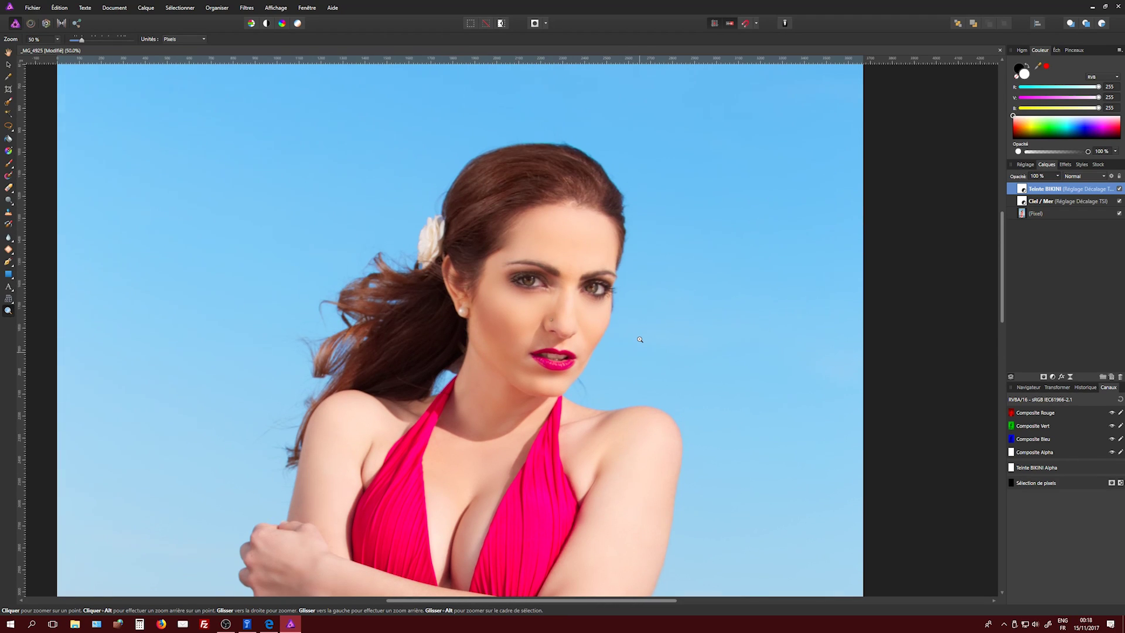
pyautogui.scroll(-4, 640, 340)
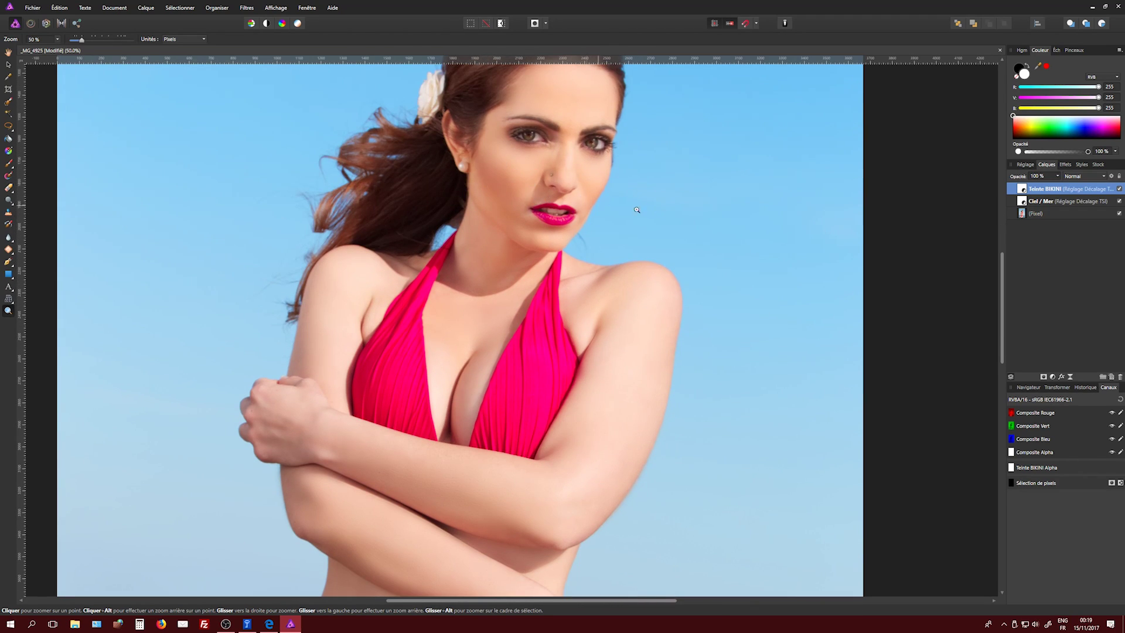
pyautogui.click(1054, 377)
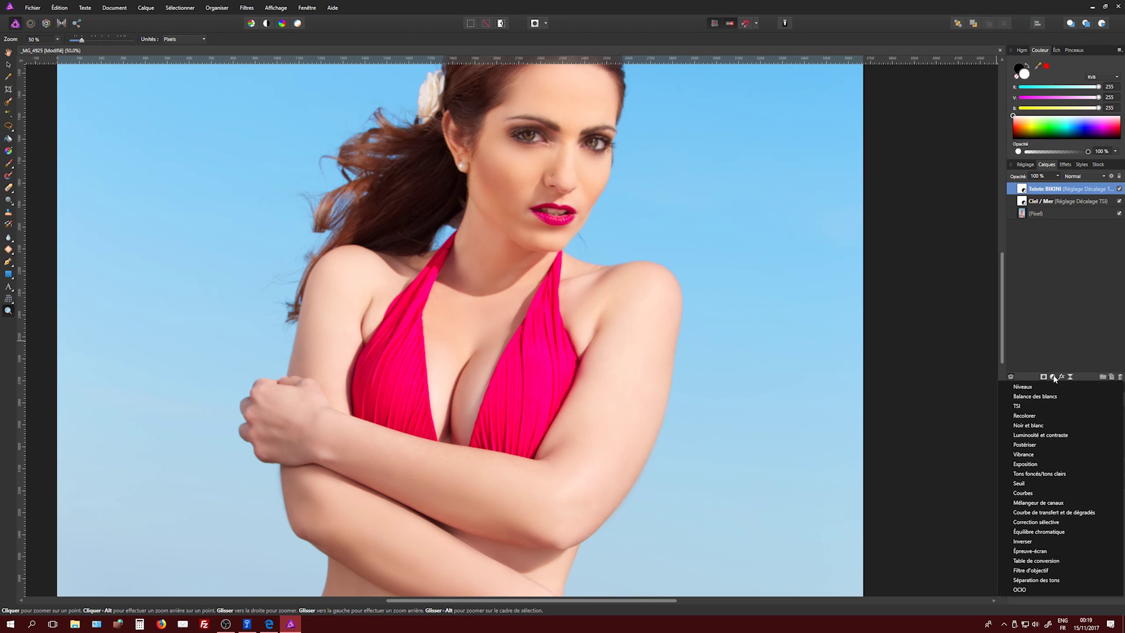
pyautogui.click(1052, 396)
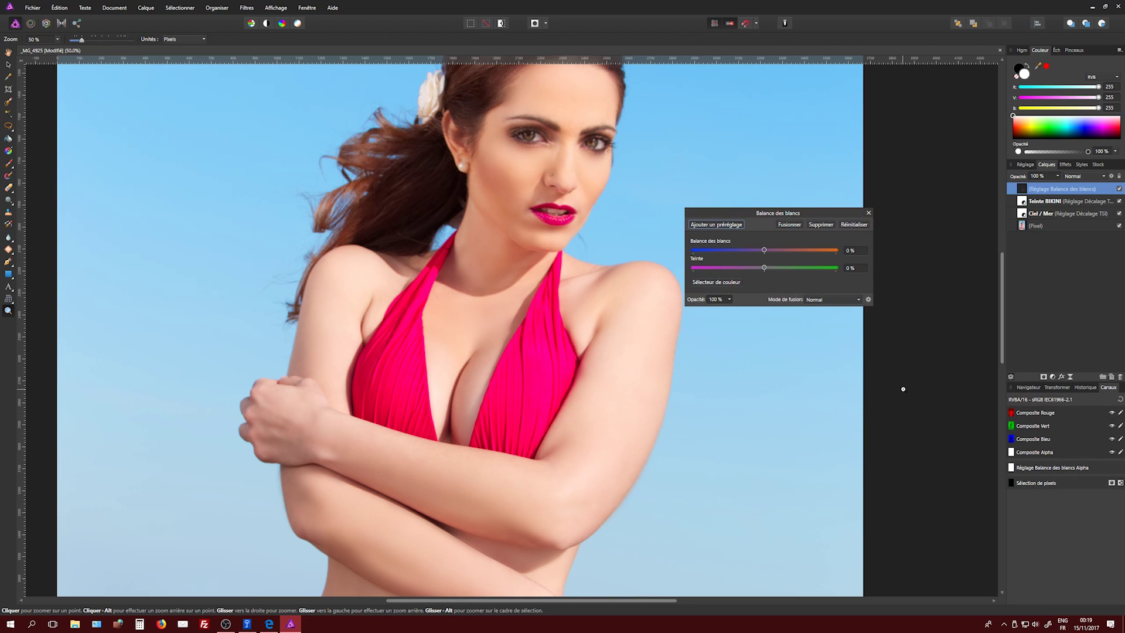
pyautogui.moveTo(764, 250); pyautogui.dragTo(759, 252)
pyautogui.click(1119, 189)
pyautogui.moveTo(759, 252); pyautogui.dragTo(758, 252)
pyautogui.click(1120, 378)
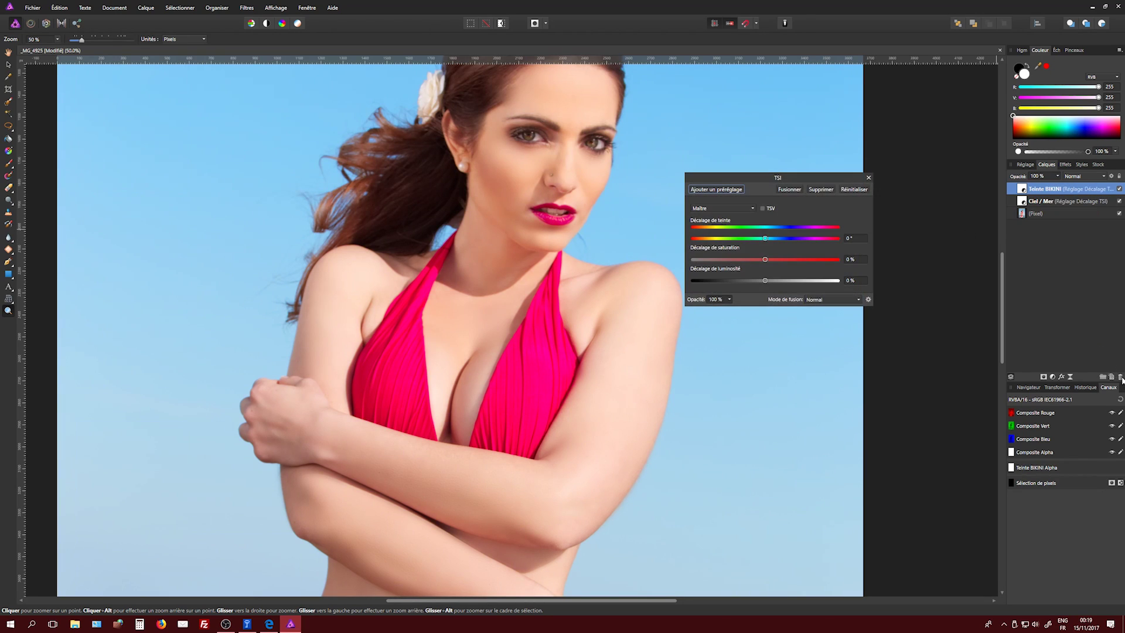
# Add a Balance des couleurs adjustment above the Teinte BIKINI layer.
pyautogui.click(1052, 377)
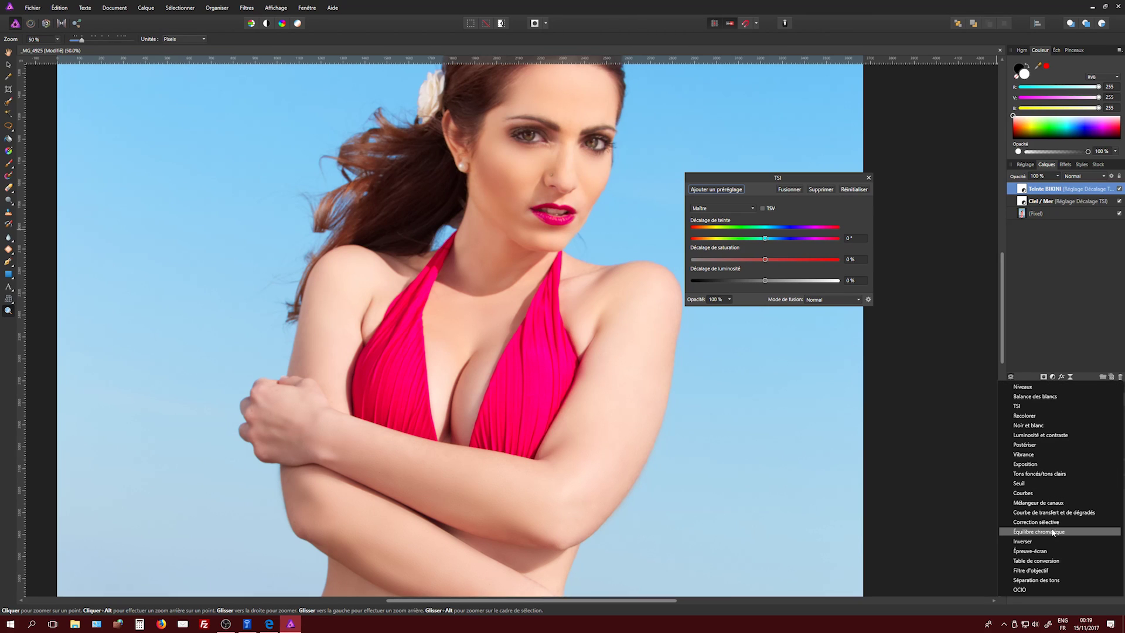
pyautogui.click(1026, 164)
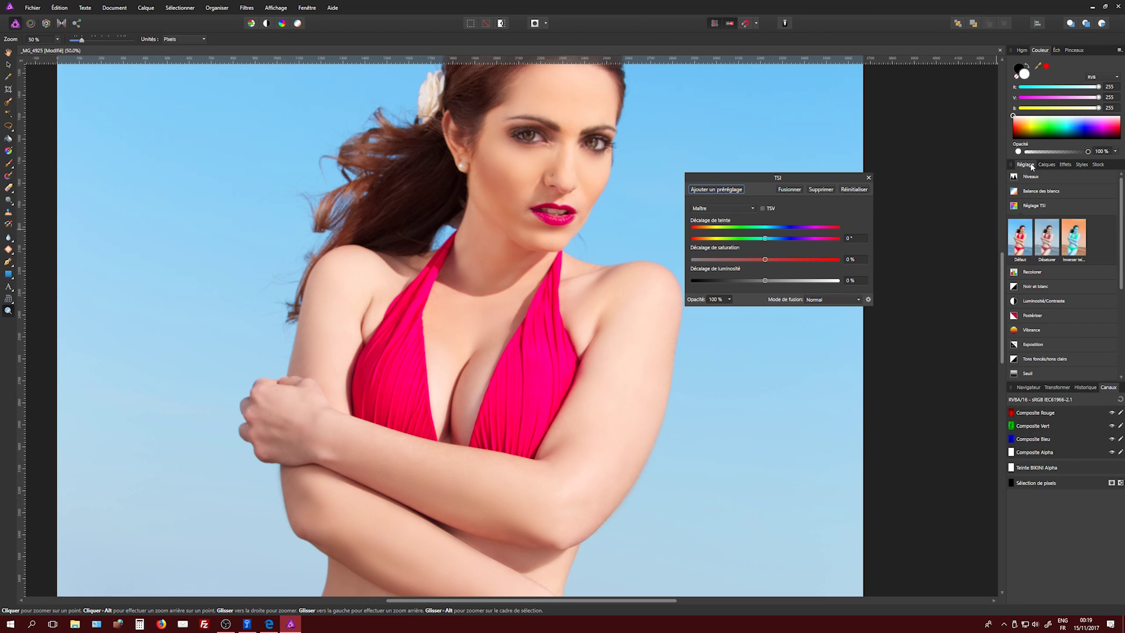
pyautogui.scroll(-2, 1123, 329)
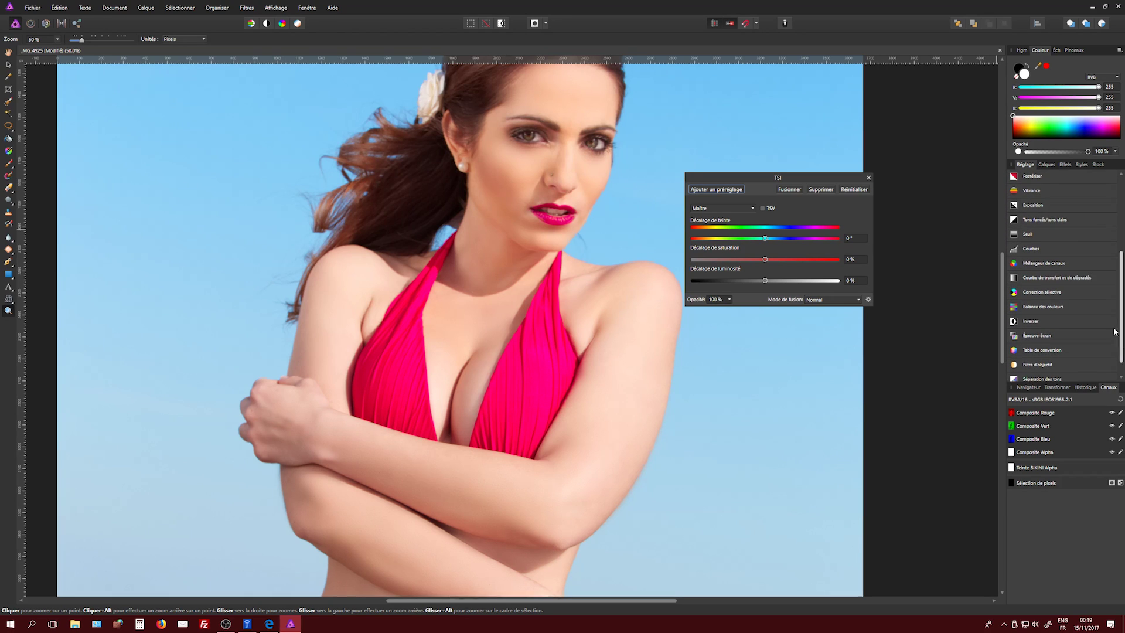
pyautogui.click(1068, 307)
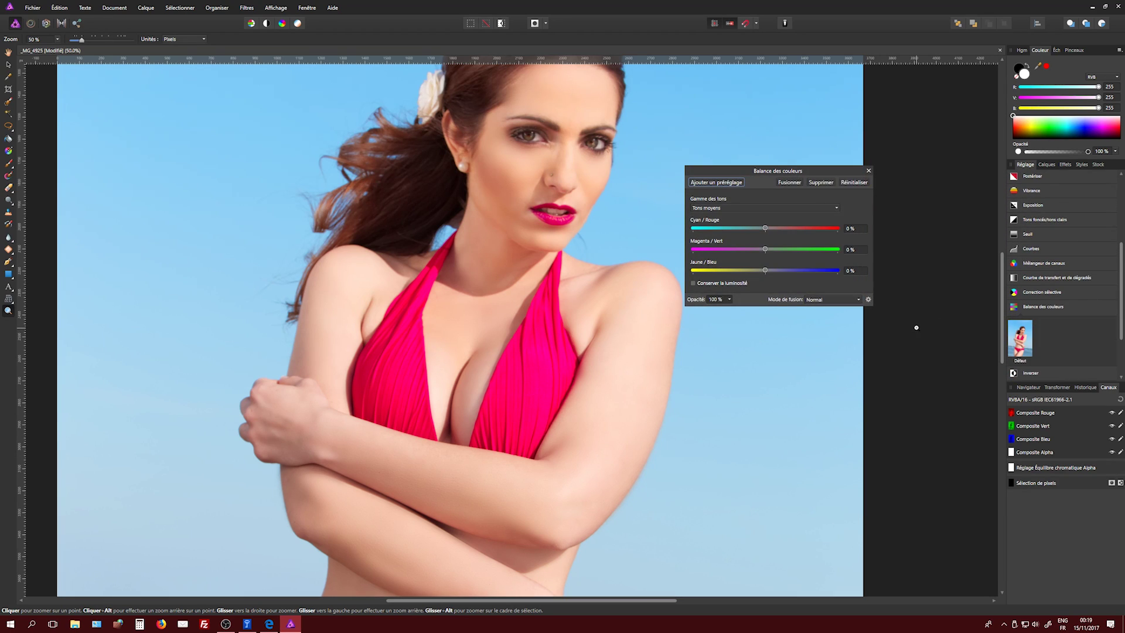
# Set the Tons clairs to -5 % Cyan / Rouge and 13 % Jaune / Bleu, and compare the image without the adjustment.
pyautogui.click(784, 207)
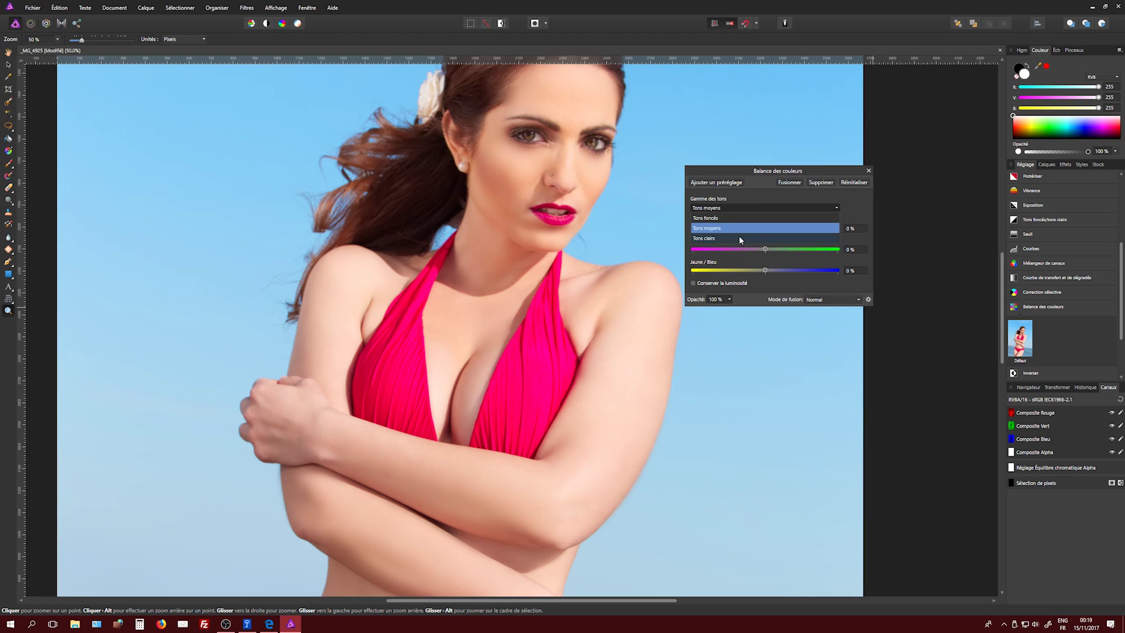
pyautogui.click(737, 209)
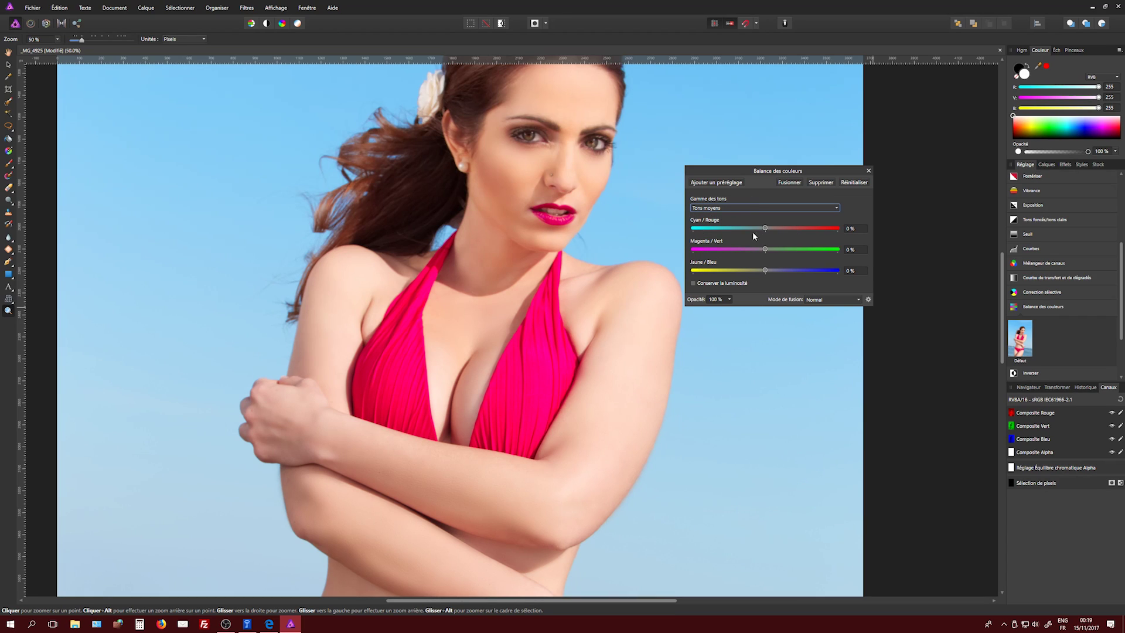
pyautogui.click(711, 208)
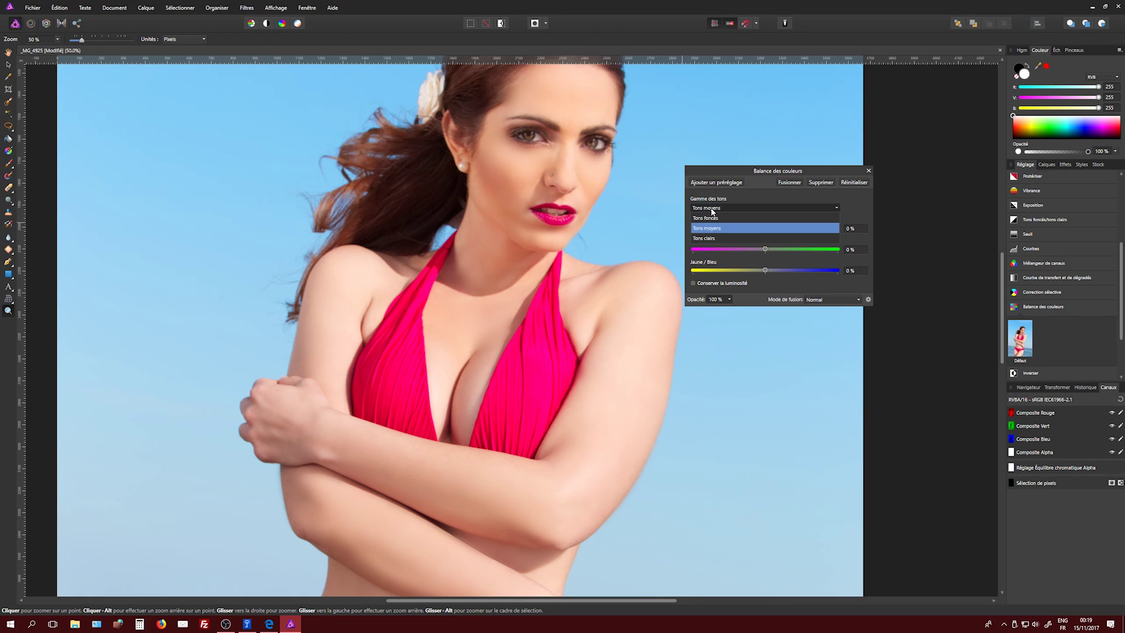
pyautogui.click(708, 241)
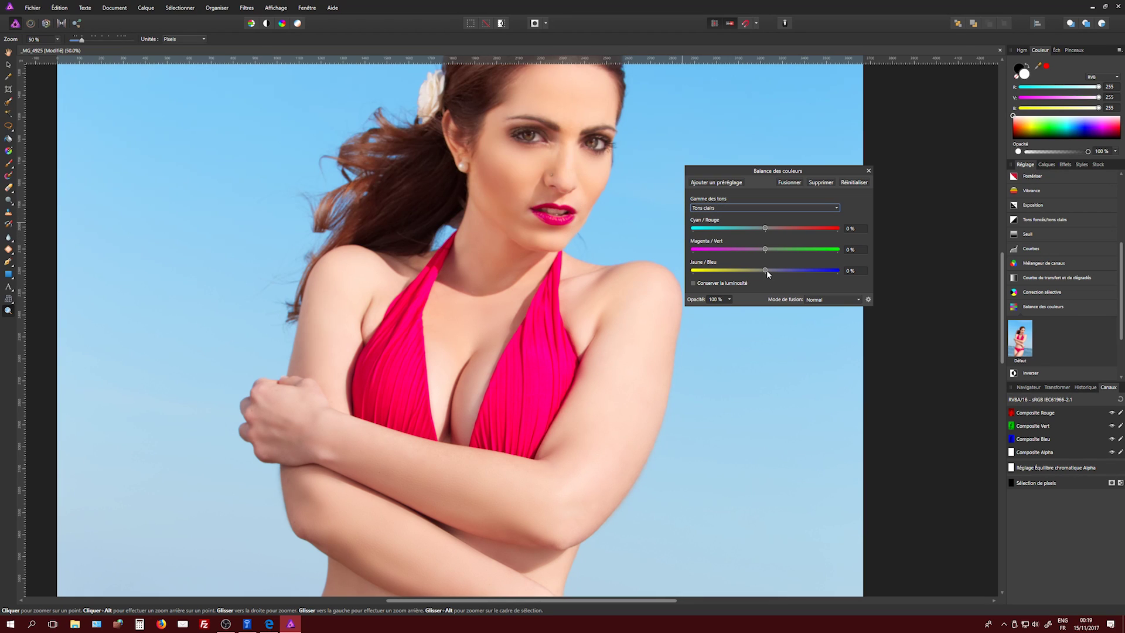
pyautogui.moveTo(766, 270)
pyautogui.mouseDown()
pyautogui.moveTo(776, 270)
pyautogui.moveTo(748, 272)
pyautogui.moveTo(775, 273)
pyautogui.mouseUp()
pyautogui.moveTo(764, 228); pyautogui.dragTo(761, 228)
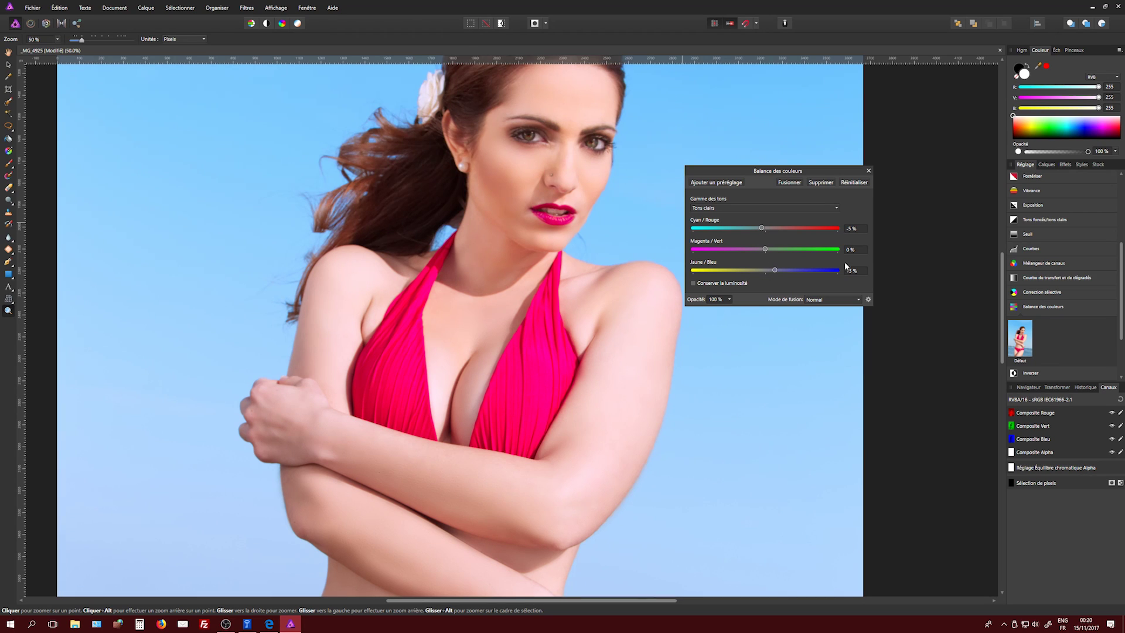
pyautogui.click(1046, 164)
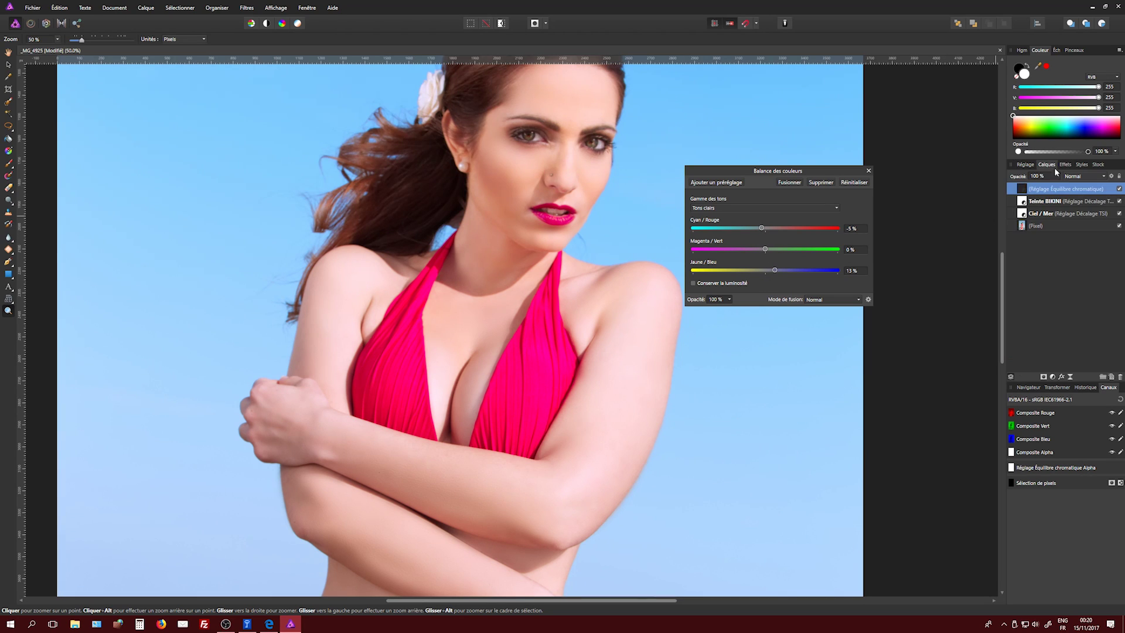
pyautogui.click(1119, 189)
# Set Jaune / Bleu to 100 % for the Tons foncés and check the effect on the hair and the whole figure.
pyautogui.click(737, 206)
pyautogui.click(730, 214)
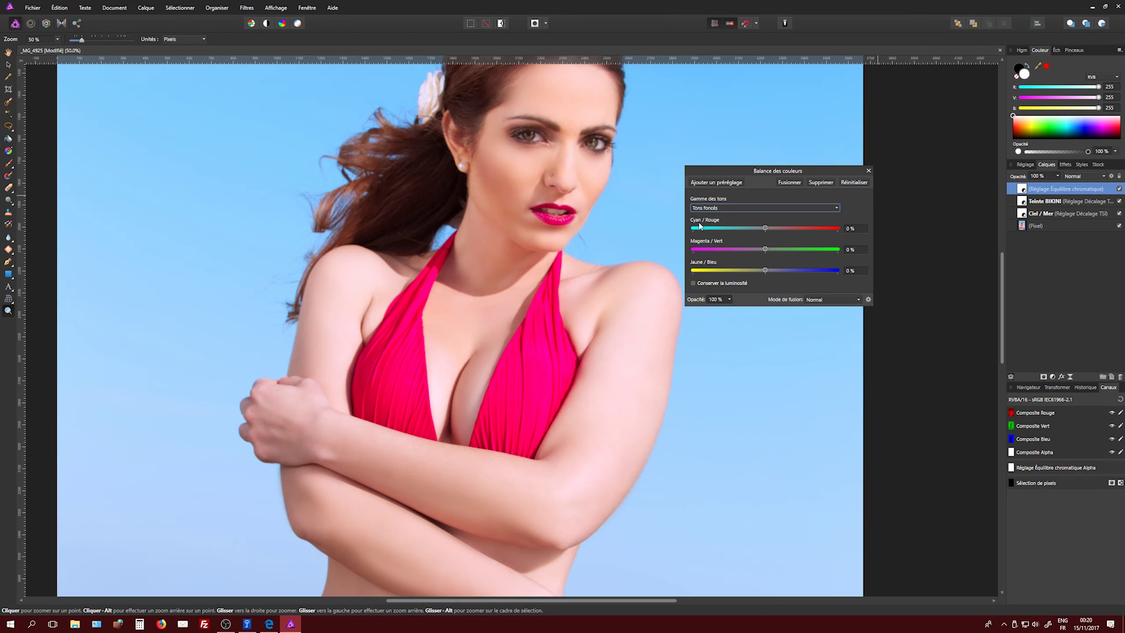
pyautogui.moveTo(773, 269); pyautogui.dragTo(787, 270)
pyautogui.moveTo(787, 270); pyautogui.dragTo(766, 270)
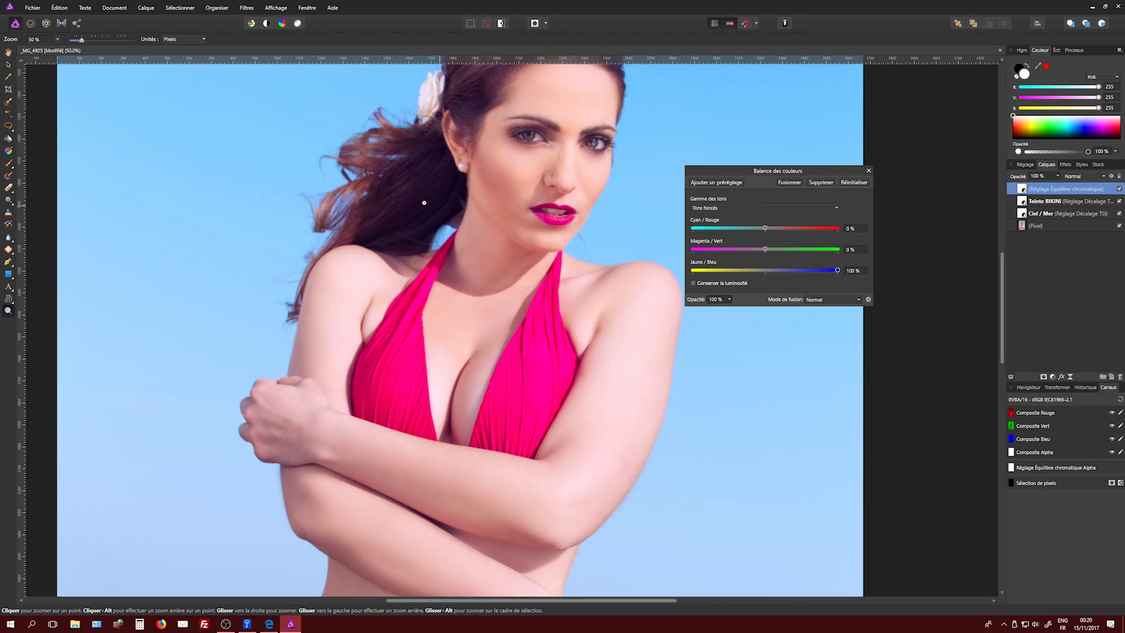
pyautogui.moveTo(431, 200); pyautogui.dragTo(651, 162)
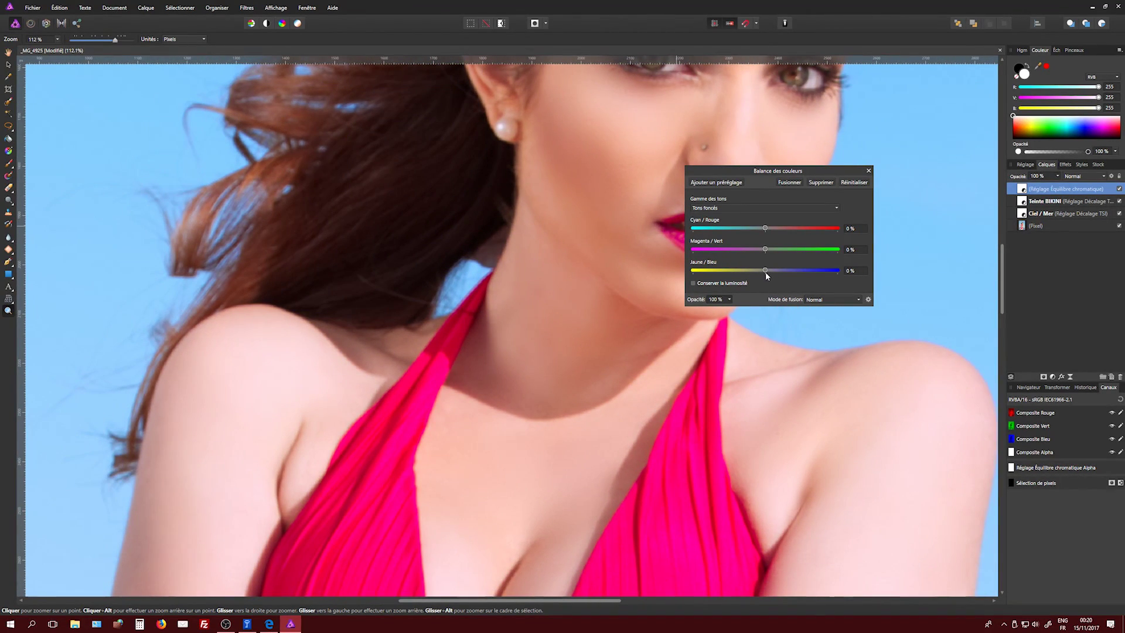
pyautogui.moveTo(799, 271); pyautogui.dragTo(838, 270)
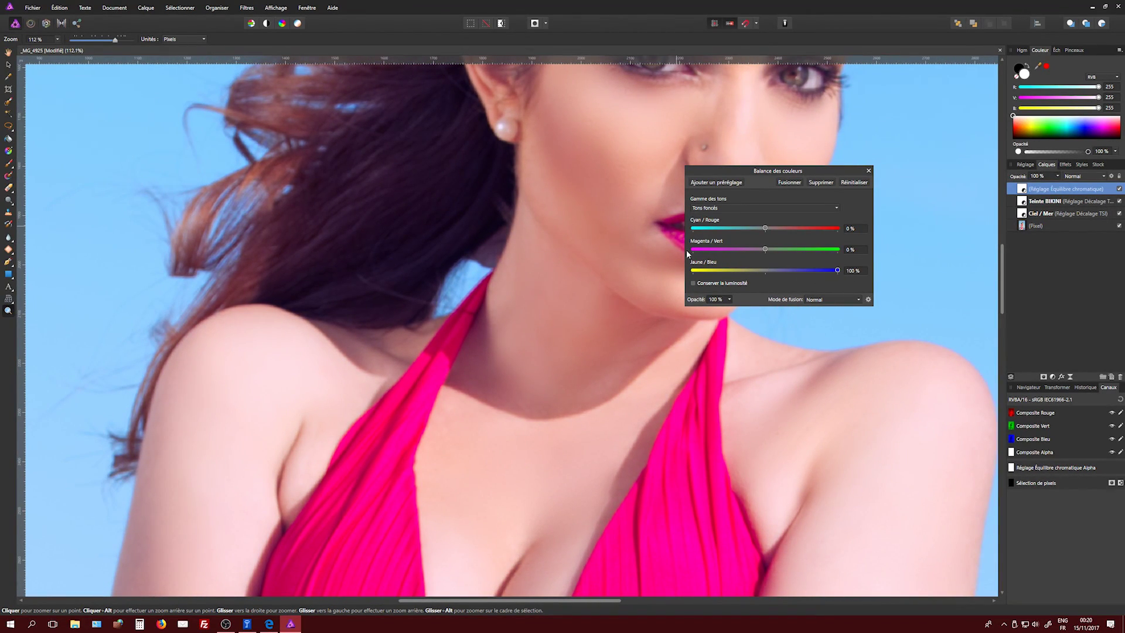
pyautogui.moveTo(632, 265); pyautogui.dragTo(359, 416)
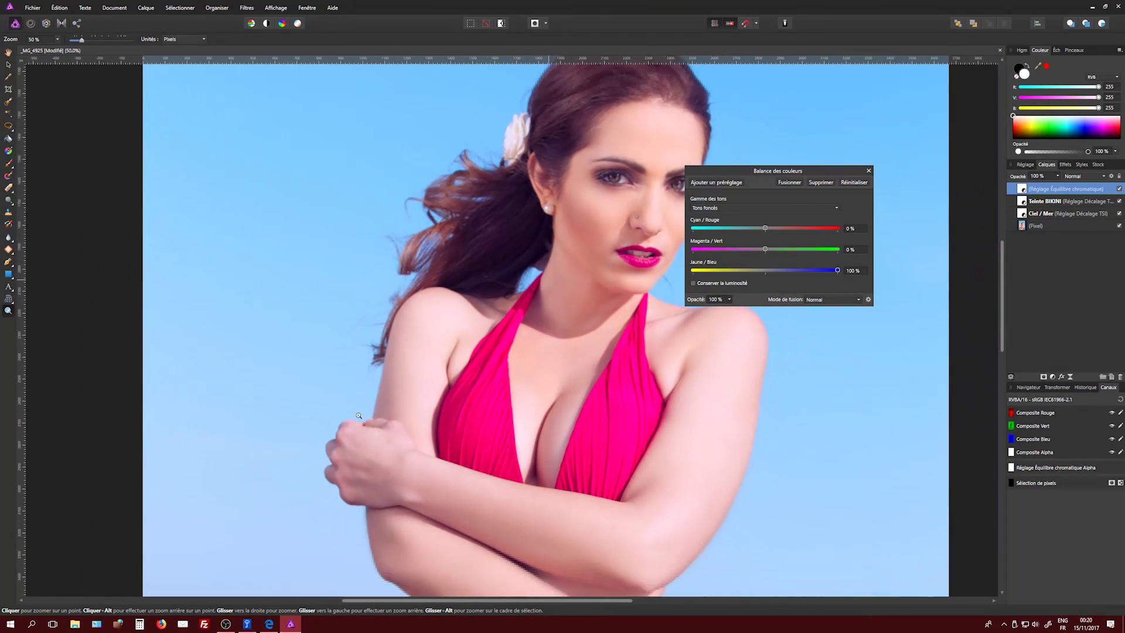
pyautogui.keyDown('alt'); pyautogui.click(583, 362); pyautogui.keyUp('alt')
pyautogui.scroll(-2, 659, 394)
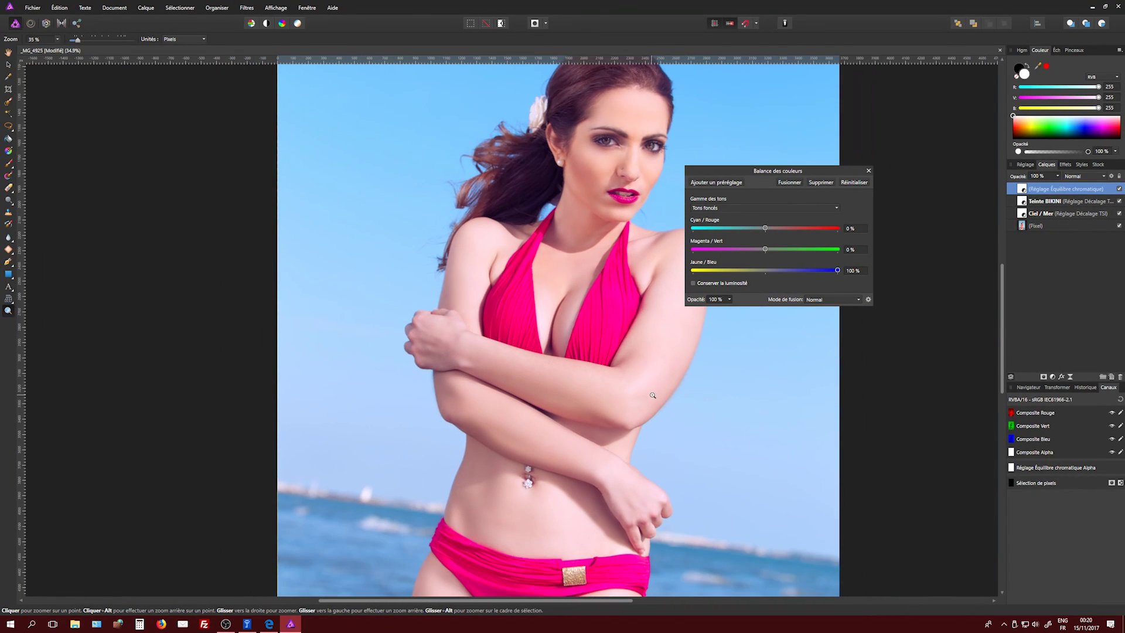
pyautogui.scroll(1, 659, 395)
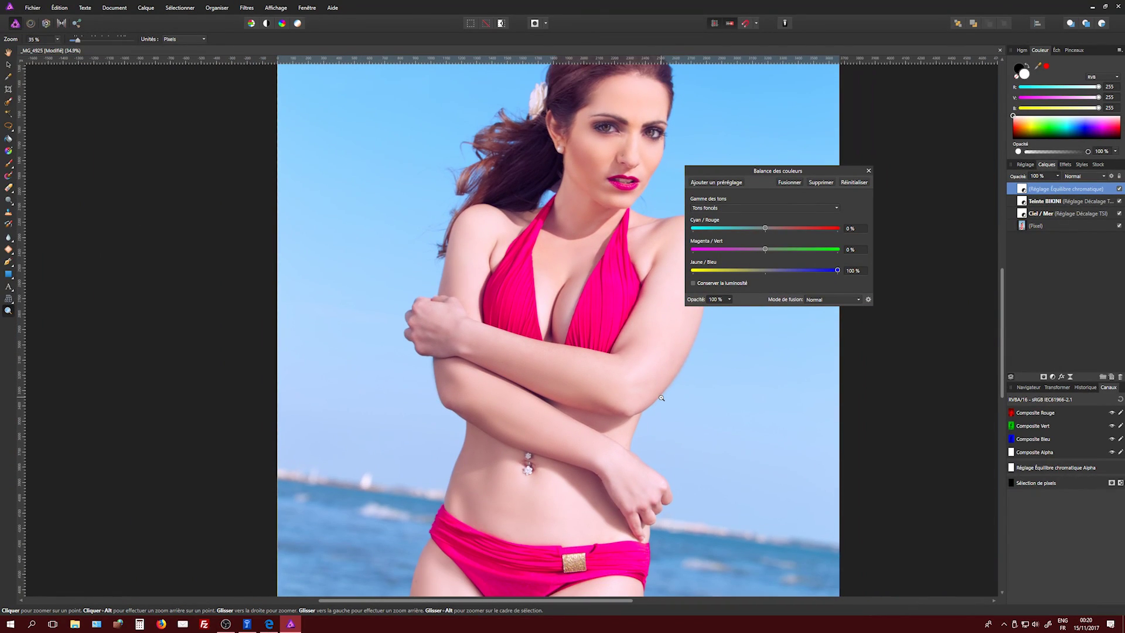
pyautogui.scroll(1, 714, 398)
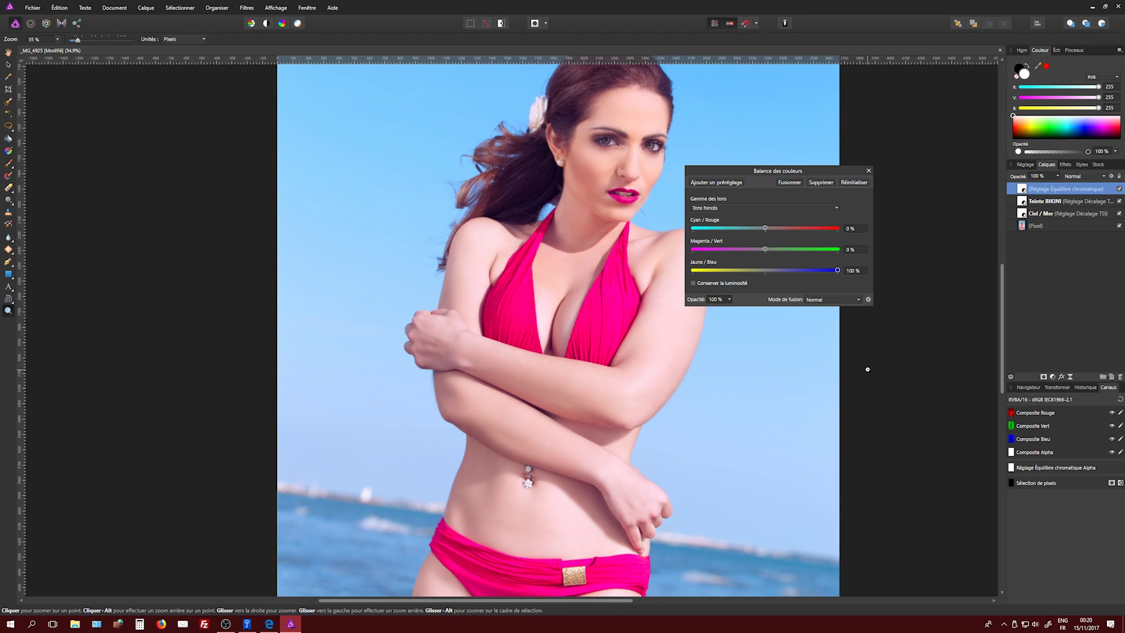
# Shift Magenta / Vert slightly towards magenta in the colour balance adjustment, and close its settings after a before-and-after check.
pyautogui.click(743, 206)
pyautogui.click(731, 220)
pyautogui.moveTo(765, 249); pyautogui.dragTo(760, 249)
pyautogui.moveTo(761, 249); pyautogui.dragTo(758, 249)
pyautogui.click(1119, 189)
pyautogui.click(868, 170)
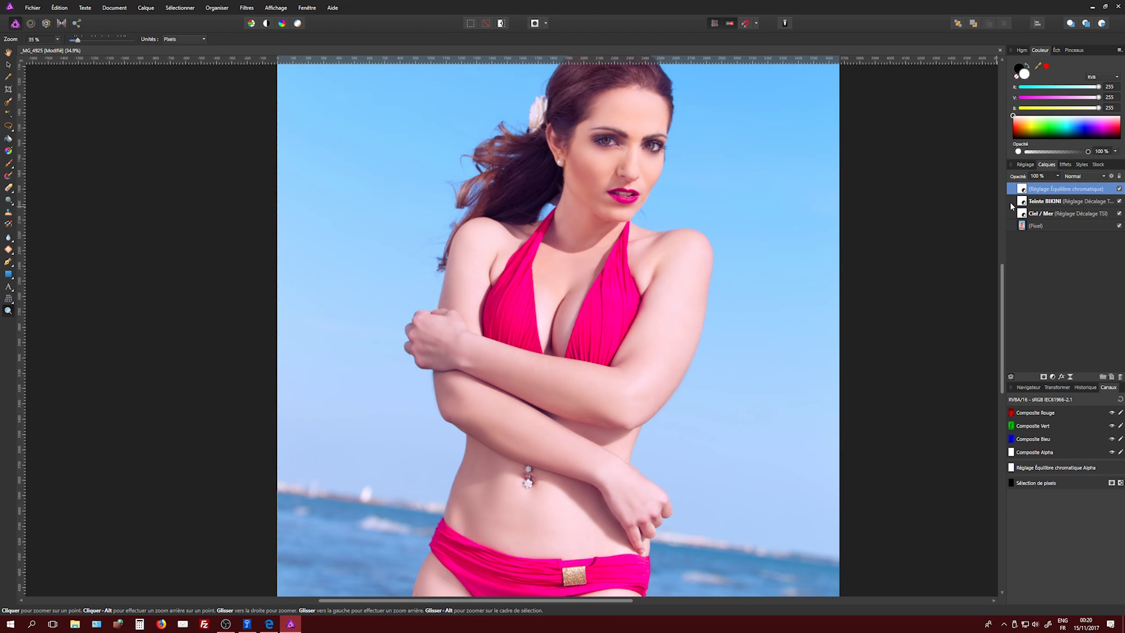
# Compare the whole portrait with and without the Ciel / Mer, Teinte BIKINI and colour balance adjustments, leaving all three enabled.
pyautogui.keyDown('alt'); pyautogui.click(709, 397); pyautogui.keyUp('alt')
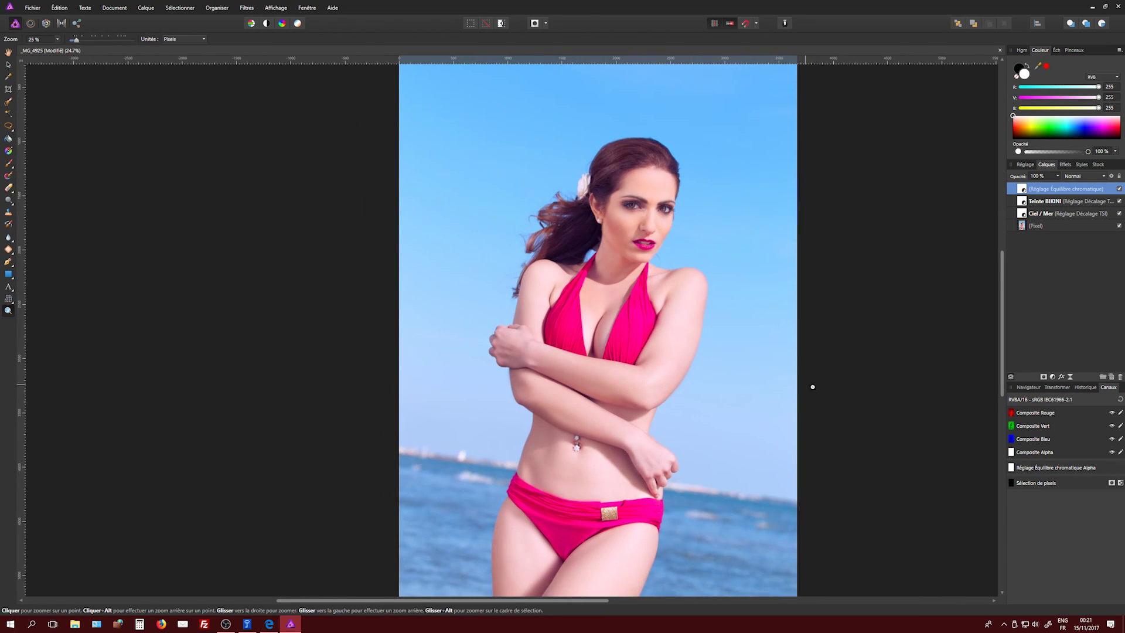
pyautogui.scroll(-2, 812, 386)
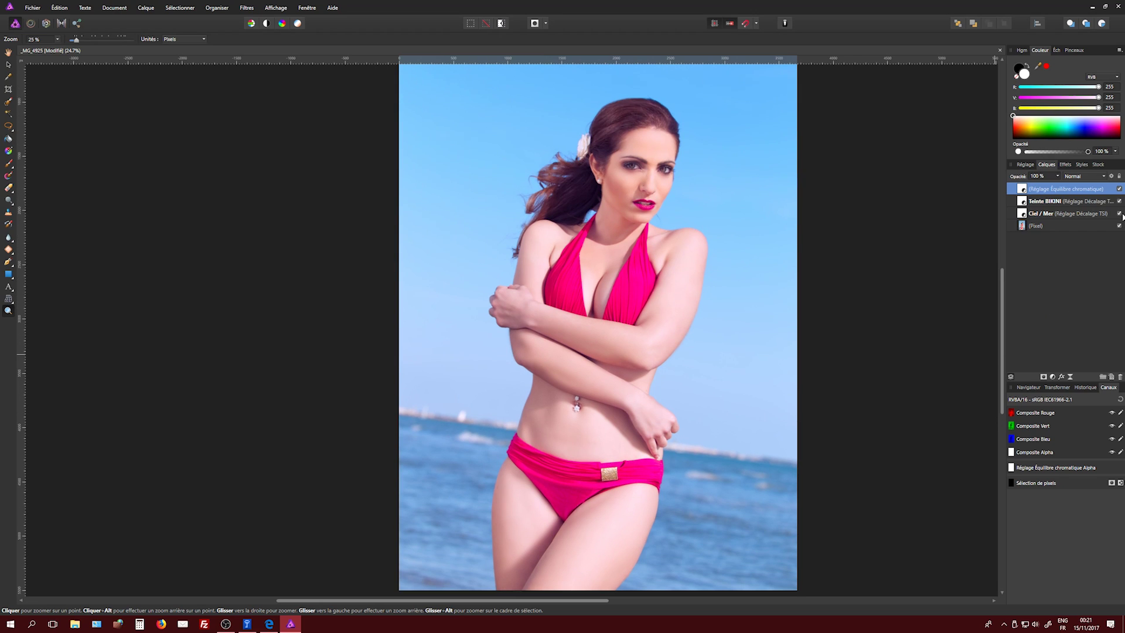
pyautogui.click(1119, 213)
pyautogui.click(1119, 201)
pyautogui.click(1119, 188)
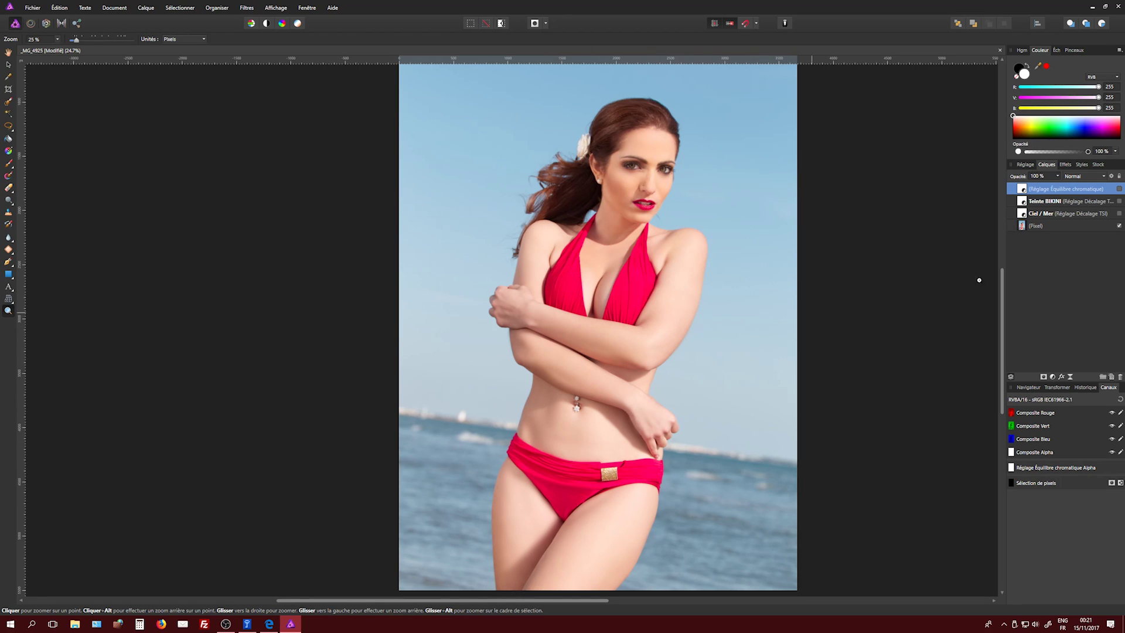
pyautogui.click(1119, 213)
pyautogui.click(1118, 201)
pyautogui.click(1118, 188)
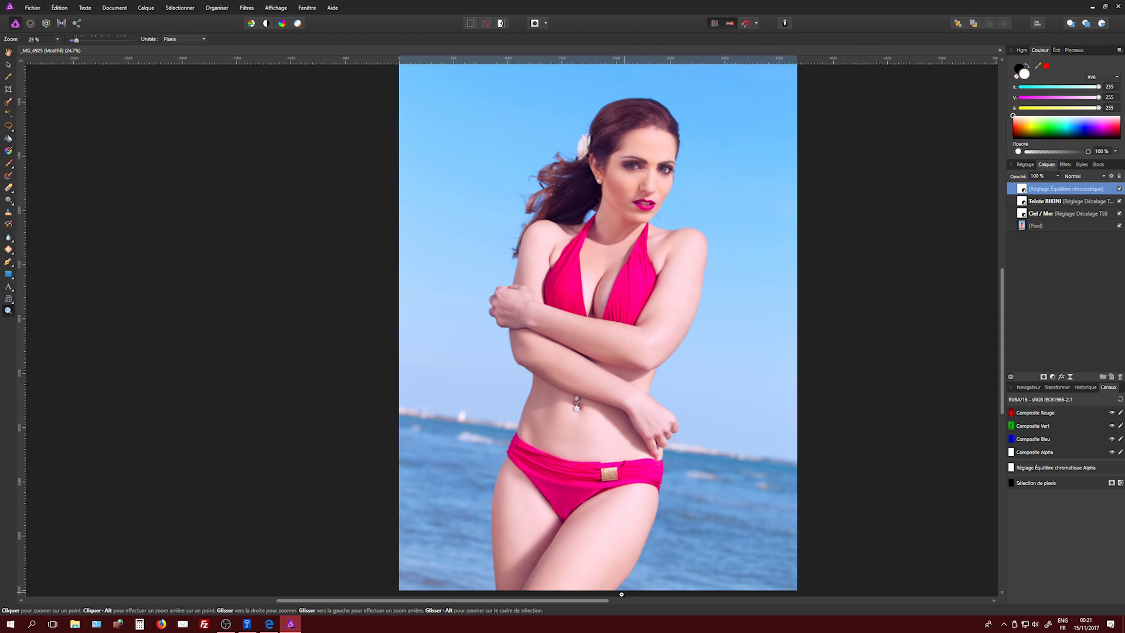
pyautogui.moveTo(603, 600); pyautogui.dragTo(717, 548)
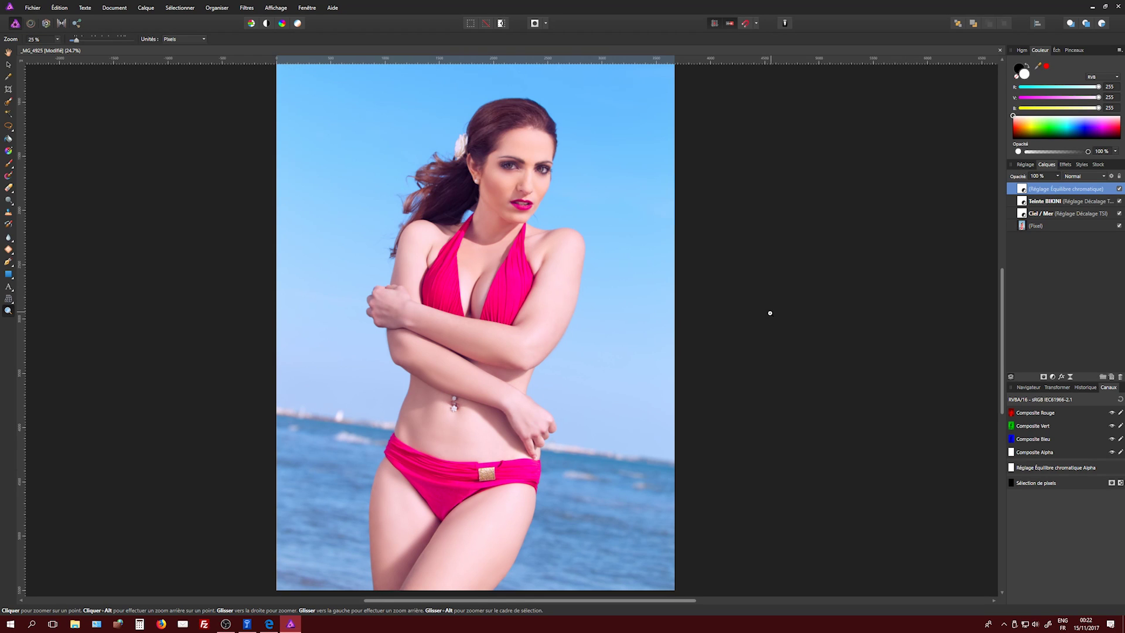
# Switch to the web browser and look over the photographer's website home page and YouTube channel.
pyautogui.click(269, 623)
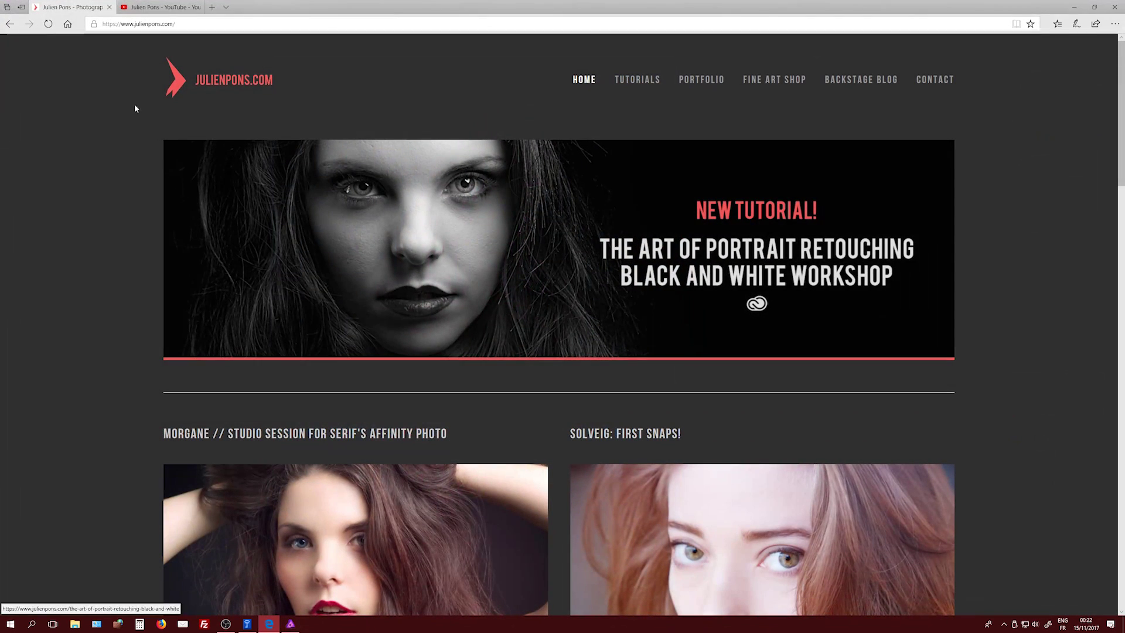
pyautogui.click(160, 4)
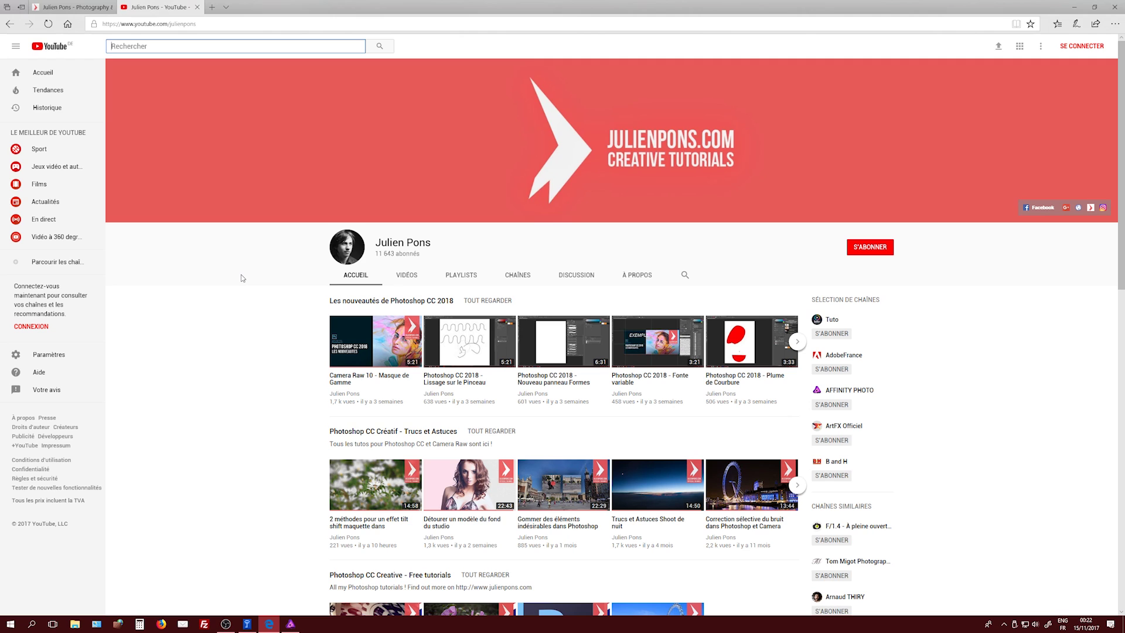
pyautogui.hotkey('ctrl', 'Tab')
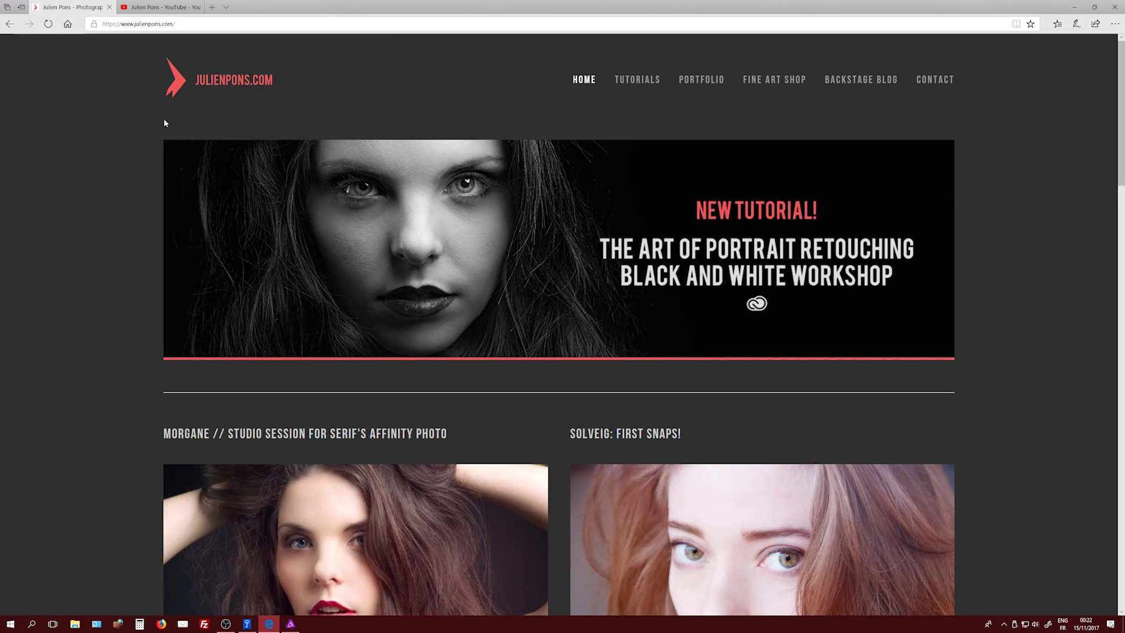
pyautogui.scroll(-20, 111, 138)
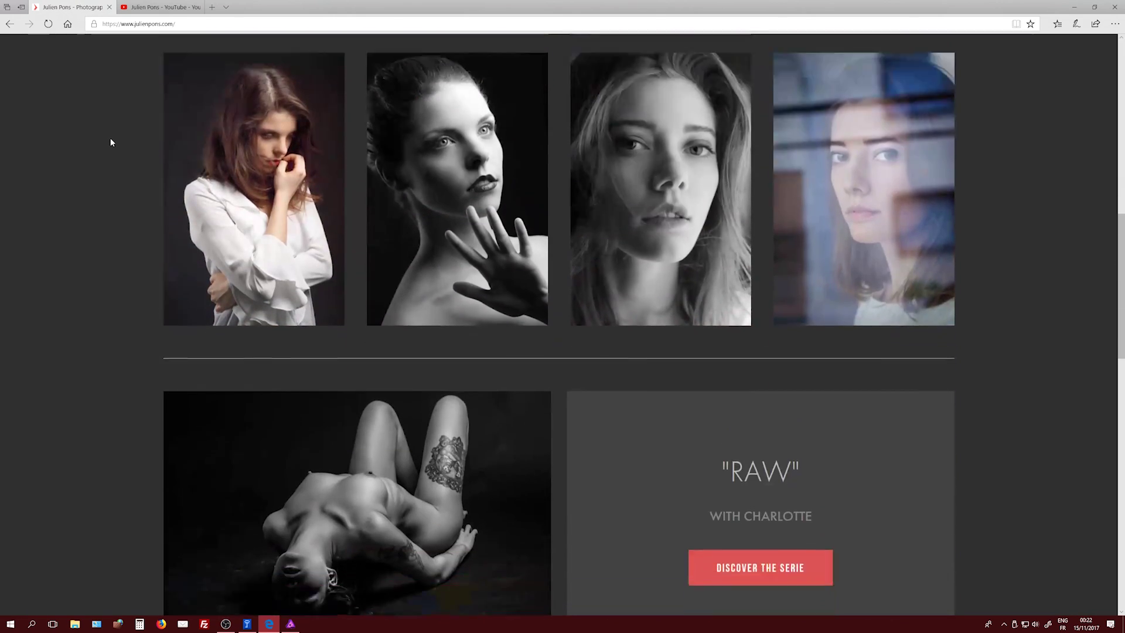
pyautogui.scroll(20, 97, 168)
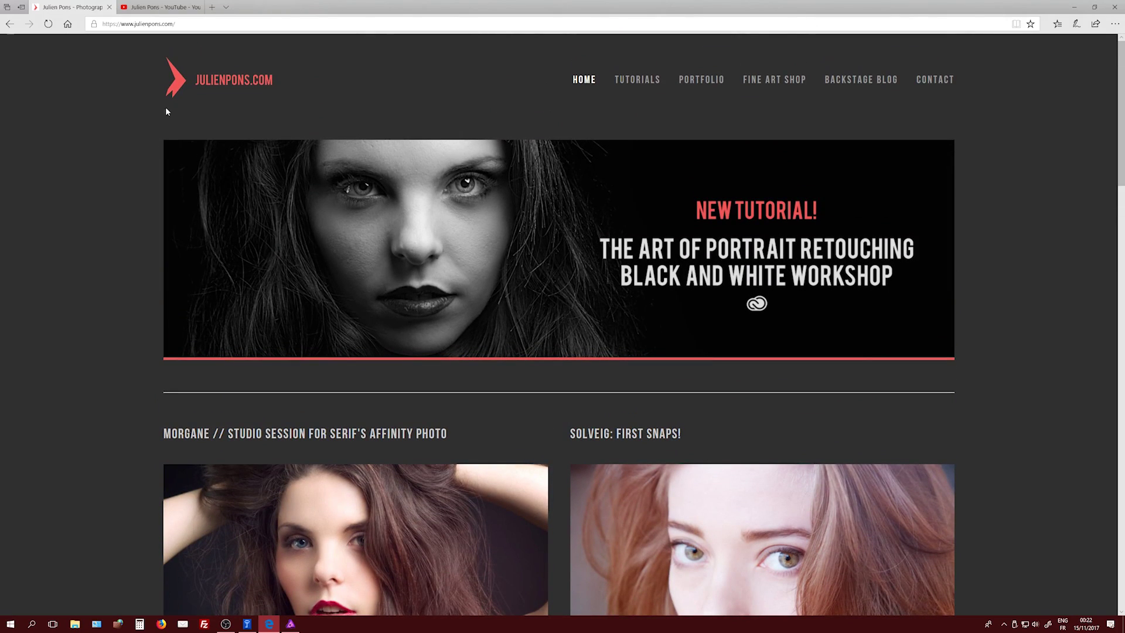
# Open the tuto.com website in a new browser tab.
pyautogui.click(213, 7)
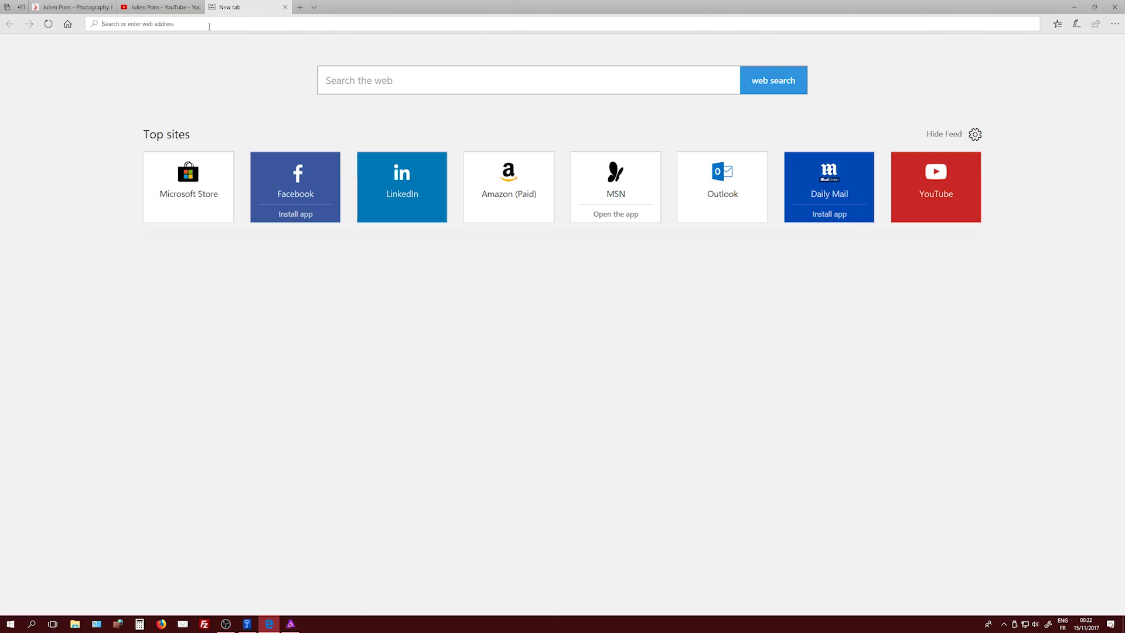
pyautogui.write('tuto.com/')
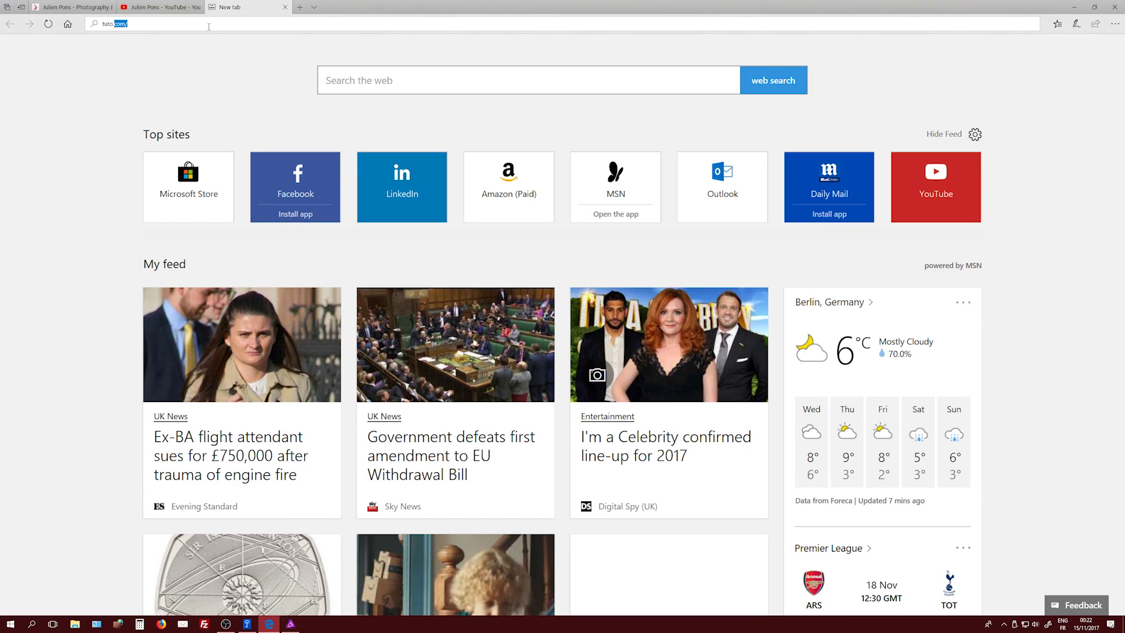
pyautogui.press('Return')
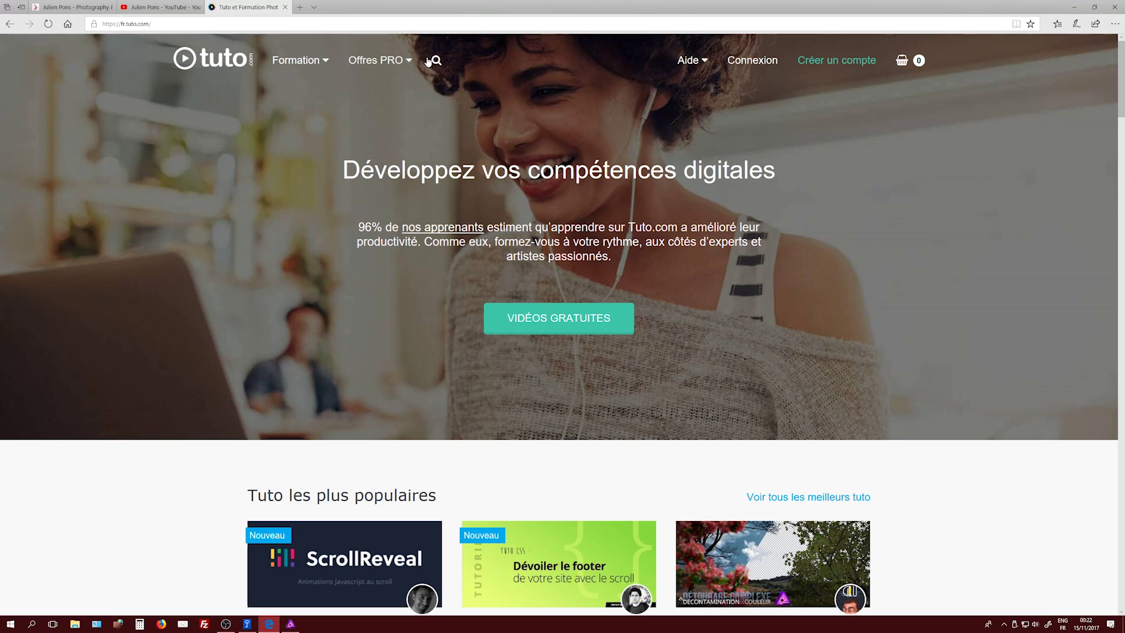
# Search tuto.com for the photographer's username and look over the courses listed on the trainer page.
pyautogui.click(434, 61)
pyautogui.write('juliz')
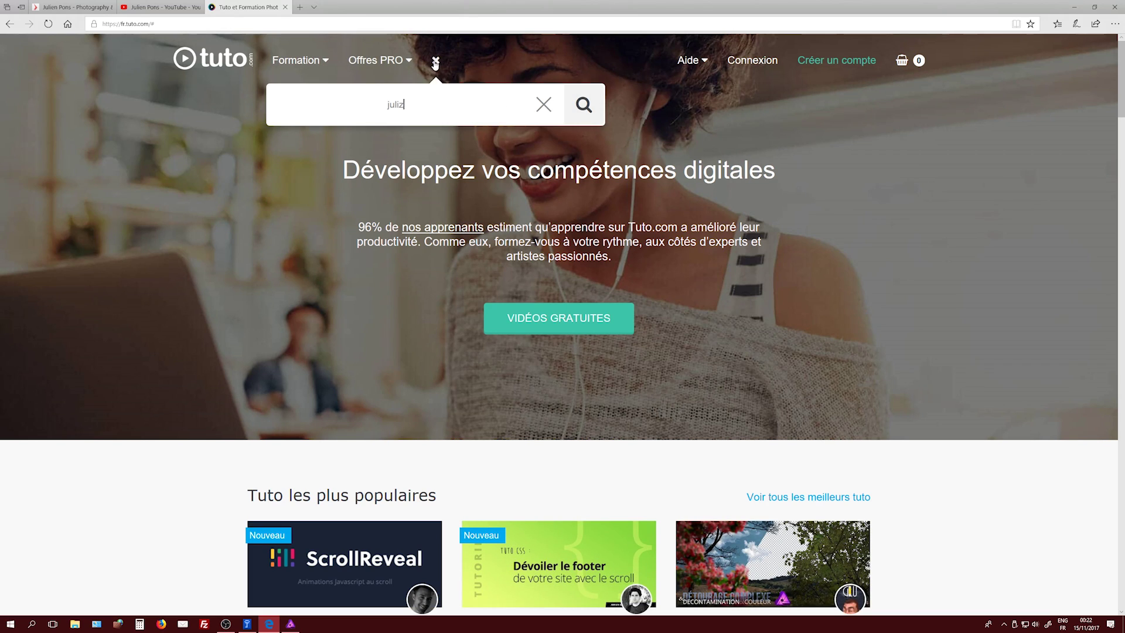
pyautogui.press('BackSpace')
pyautogui.write('enpons')
pyautogui.press('Return')
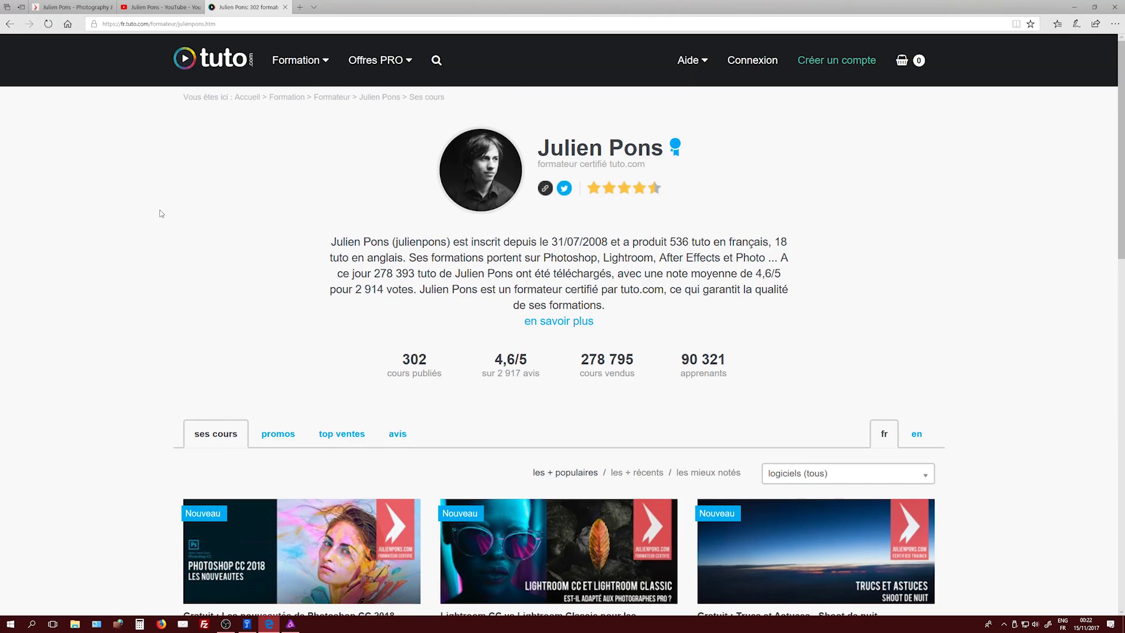
pyautogui.scroll(-5, 160, 214)
pyautogui.scroll(-10, 160, 213)
pyautogui.scroll(13, 152, 216)
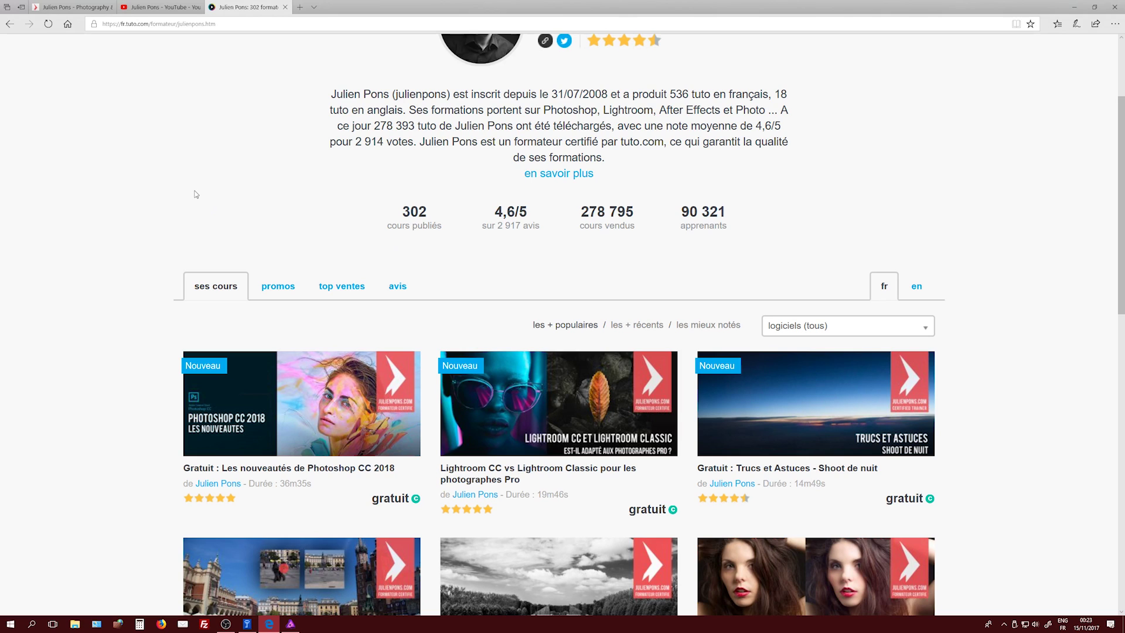
# Show the photographer's YouTube channel again, and switch back to Affinity Photo with the retouched portrait.
pyautogui.hotkey('ctrl', 'shift', 'Tab')
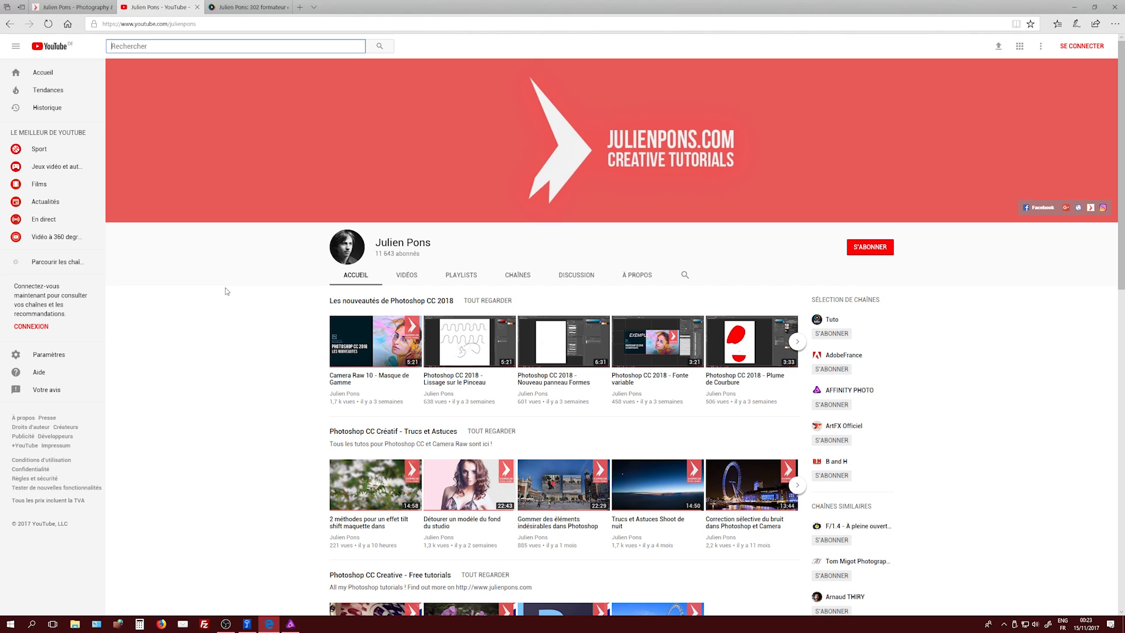
pyautogui.click(291, 623)
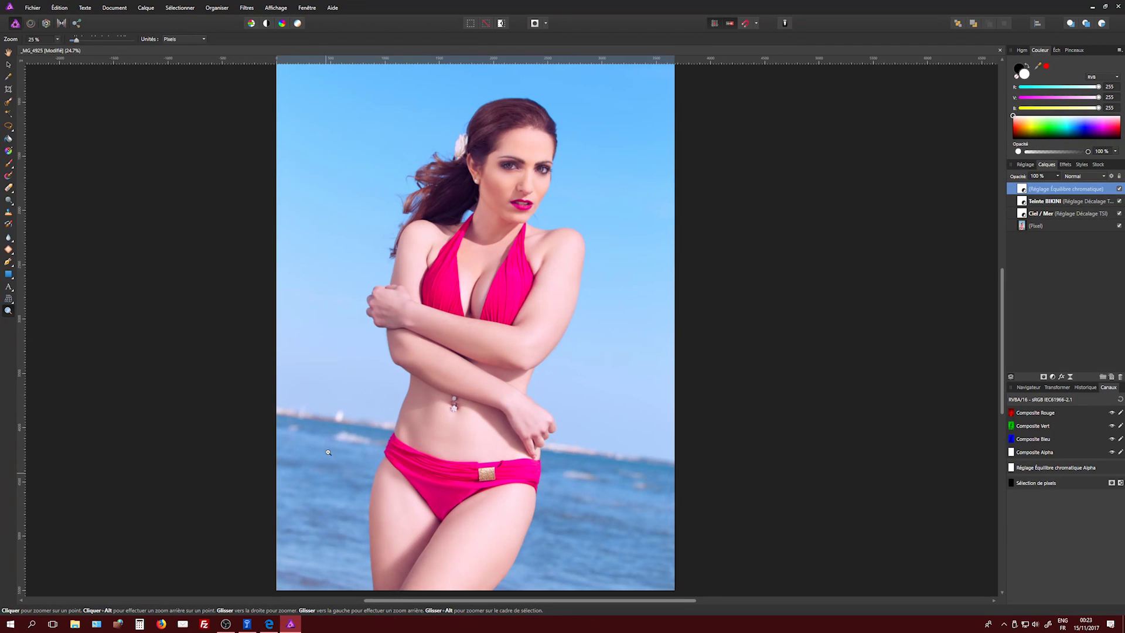